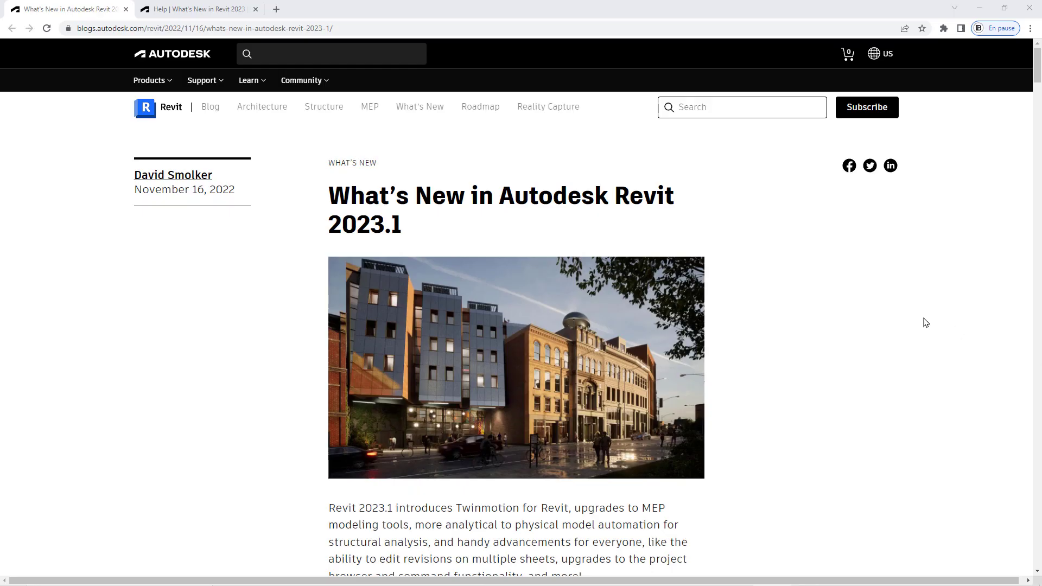
Step: Scroll through the 'What's New in Autodesk Revit 2023.1' blog post to read its highlights
scroll(751, 292, down, 2)
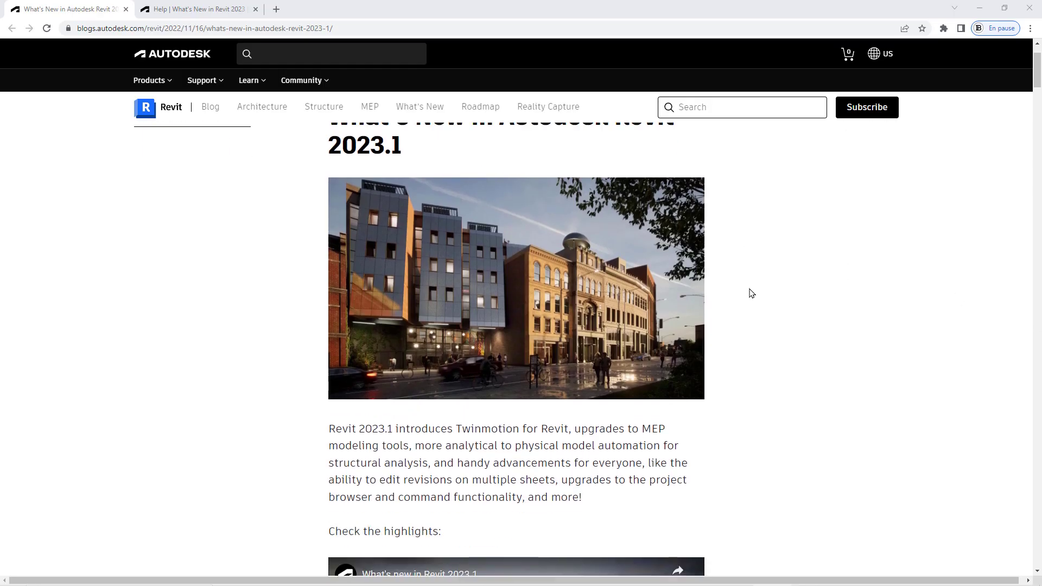
scroll(545, 379, up, 2)
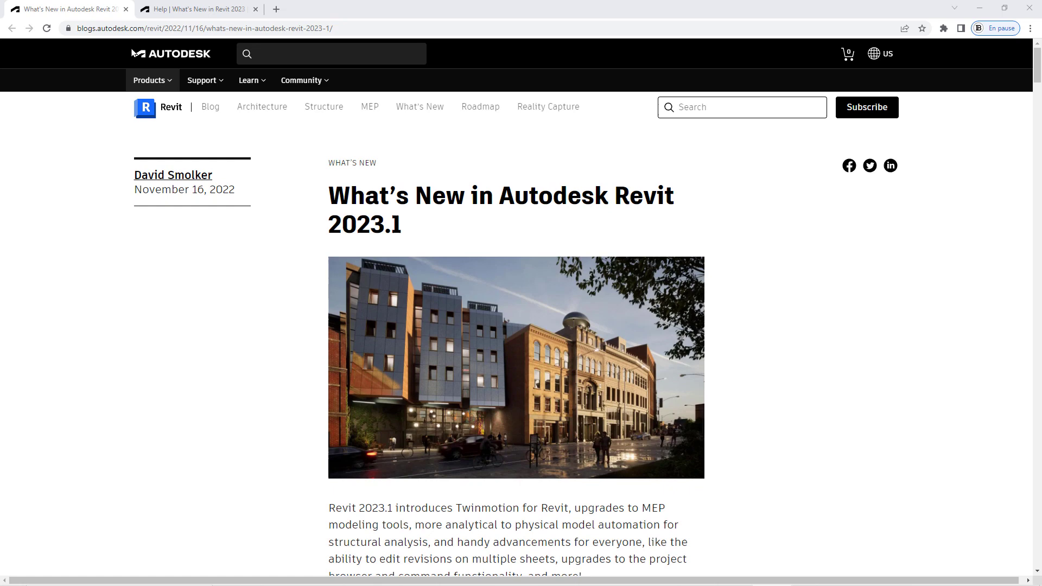
scroll(505, 348, down, 1)
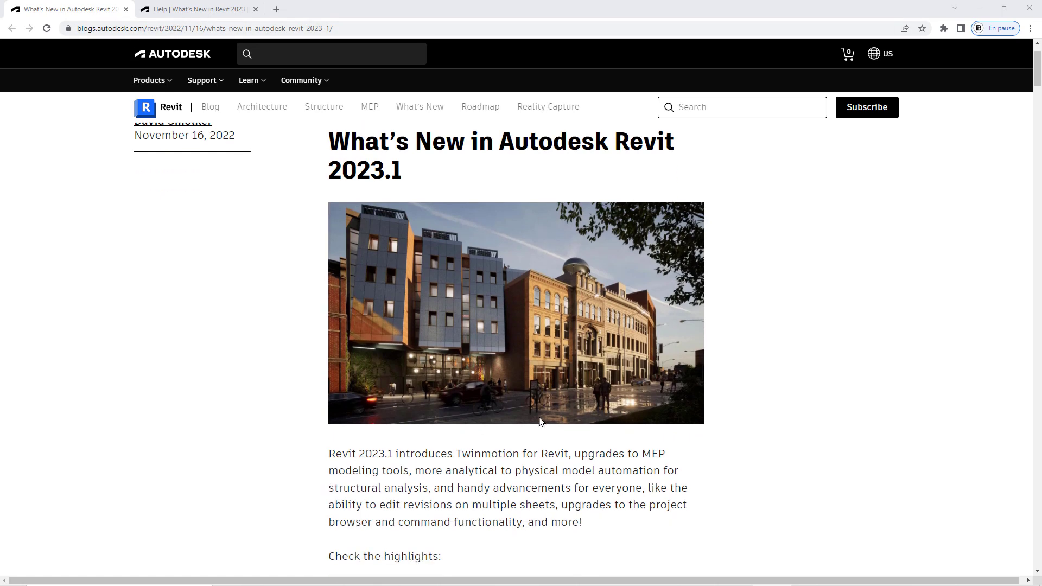
scroll(540, 422, down, 2)
scroll(527, 462, down, 3)
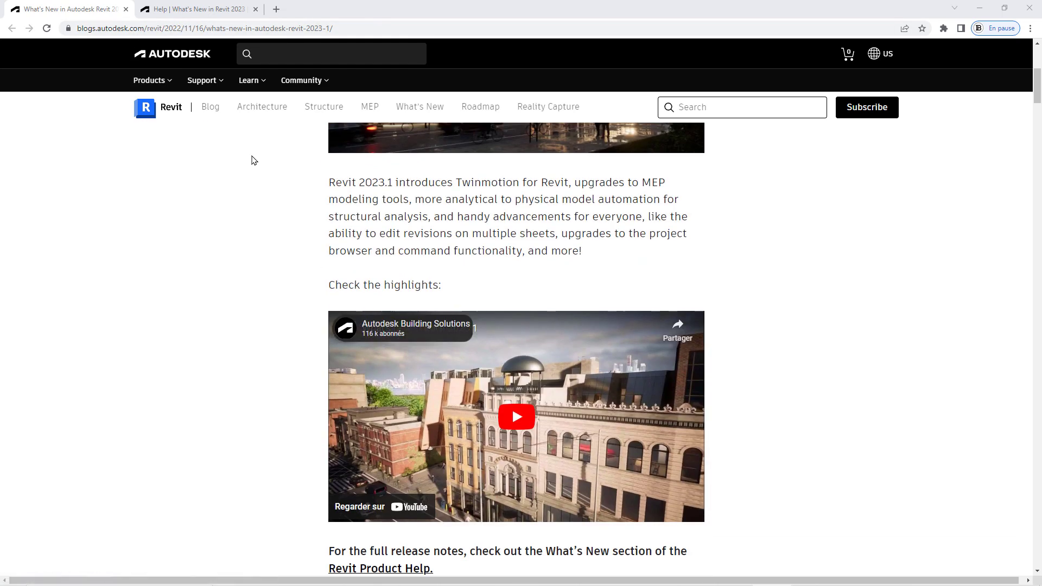
click(204, 14)
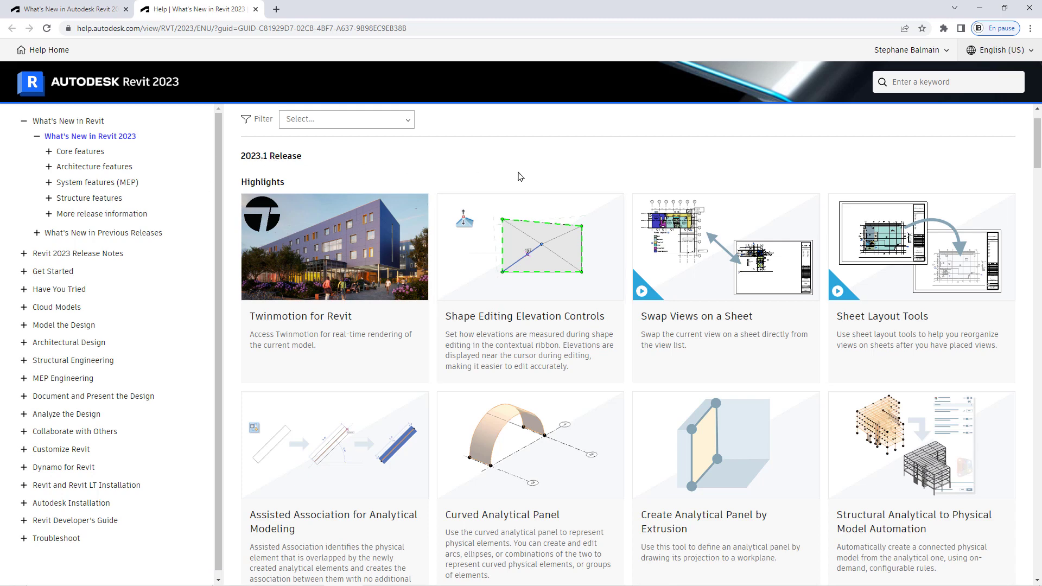
scroll(521, 184, down, 3)
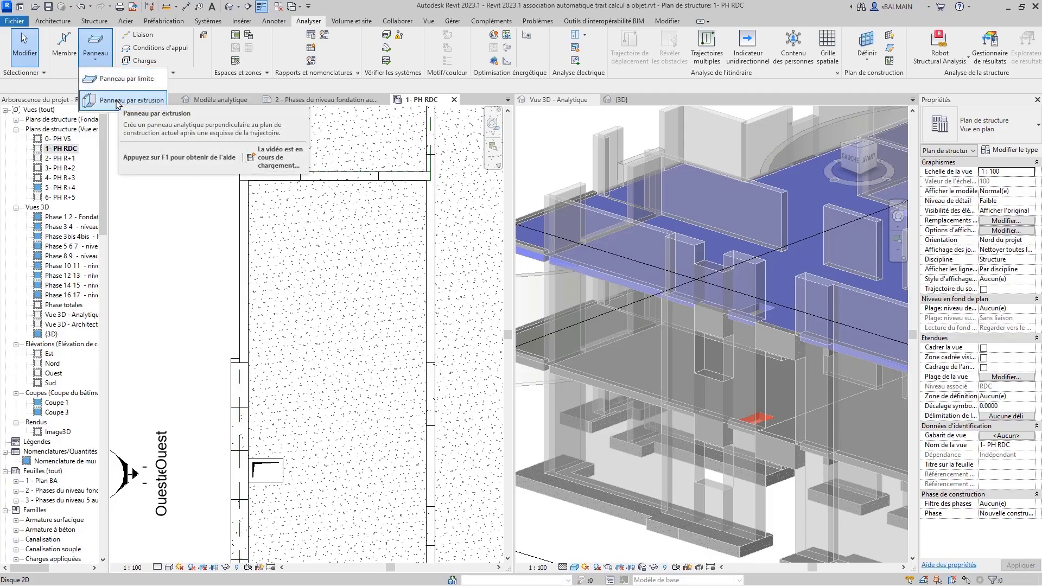
Step: Draw an extruded analytical panel along the wall from the slab junction to the wall's end
click(117, 102)
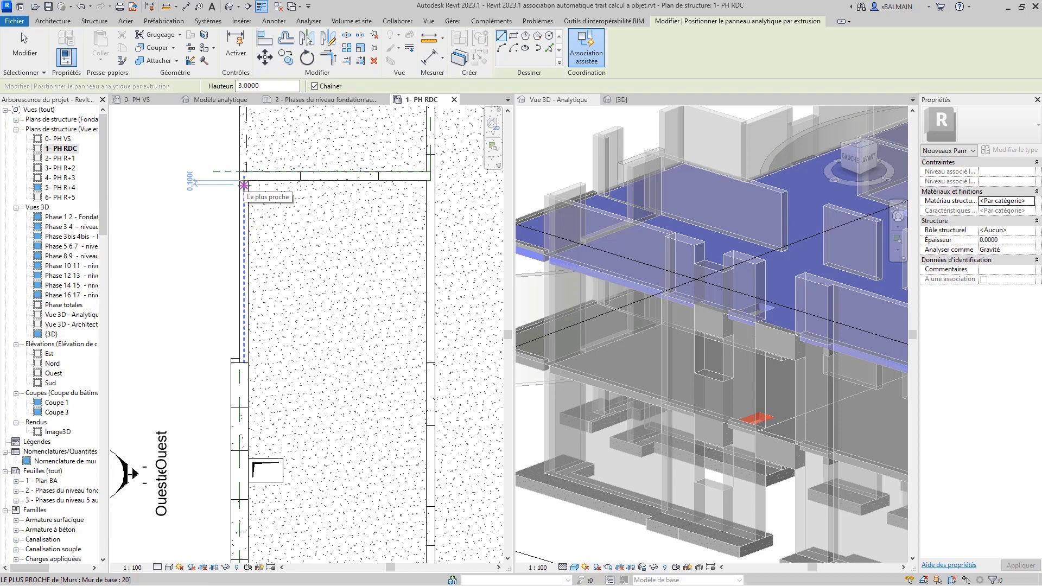
click(244, 180)
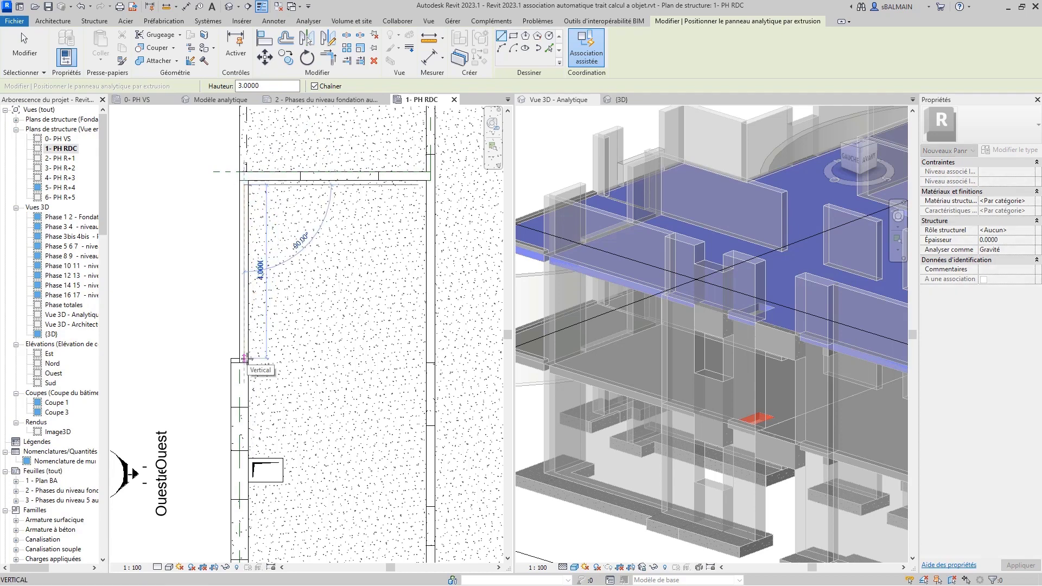
click(245, 358)
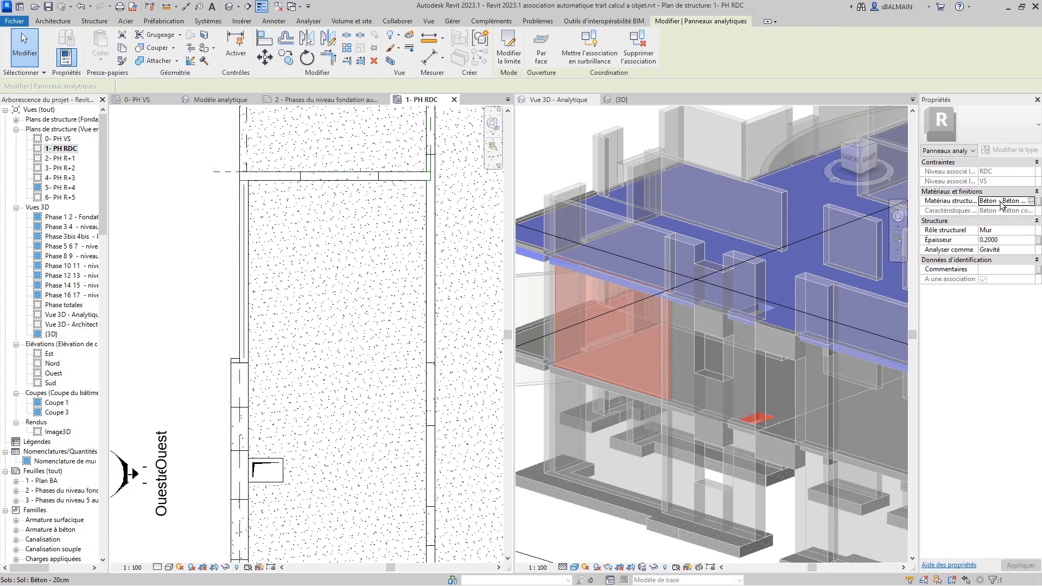
click(1001, 202)
click(1031, 201)
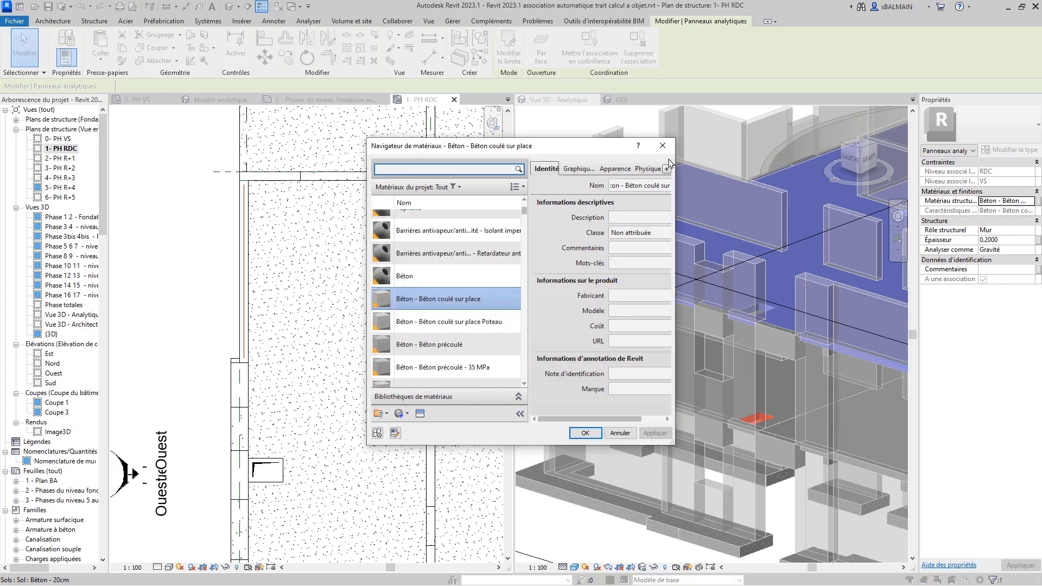
click(663, 146)
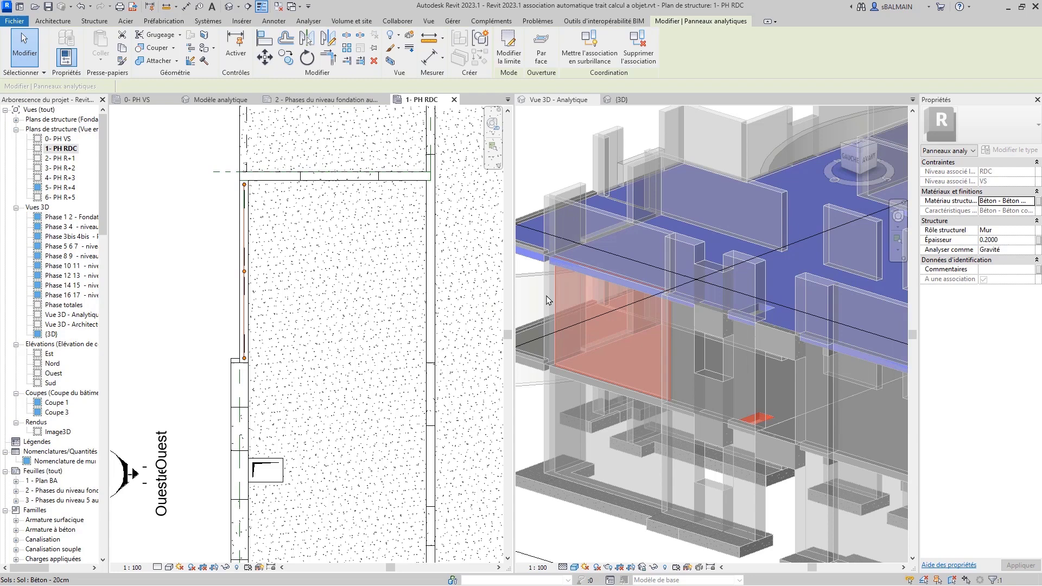
key(Escape)
click(607, 385)
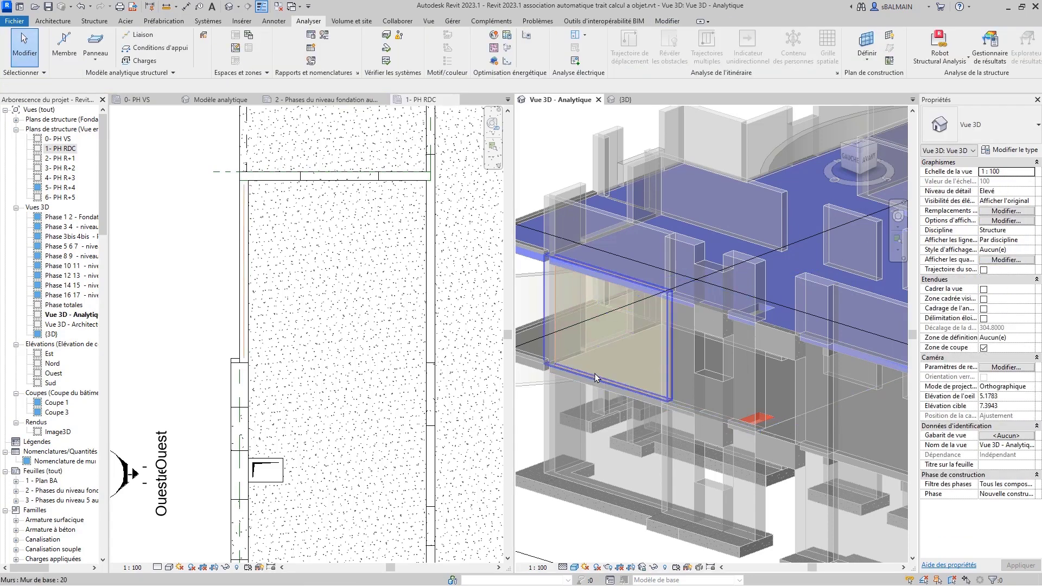
click(597, 378)
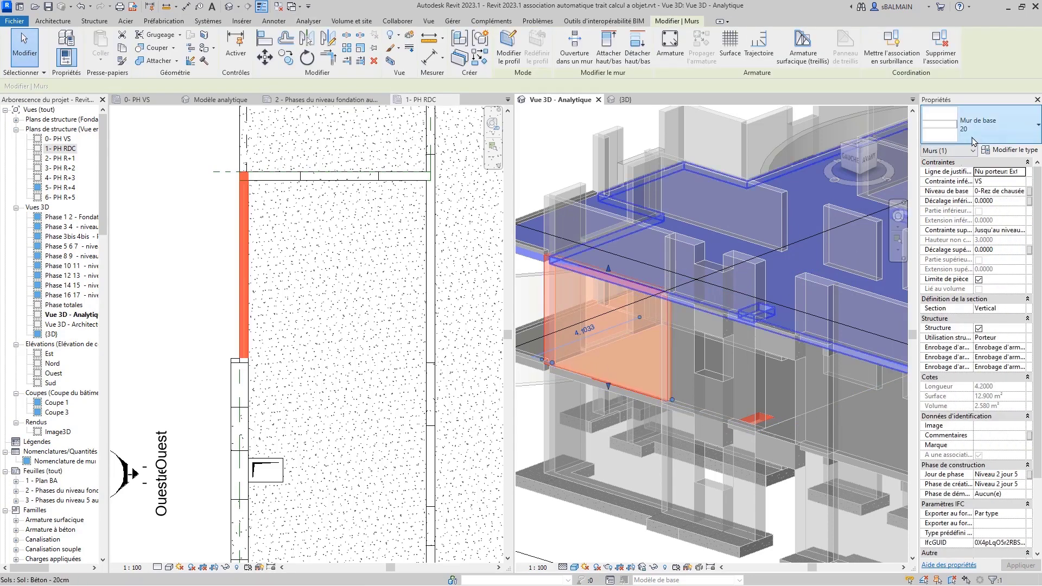
key(Escape)
click(194, 283)
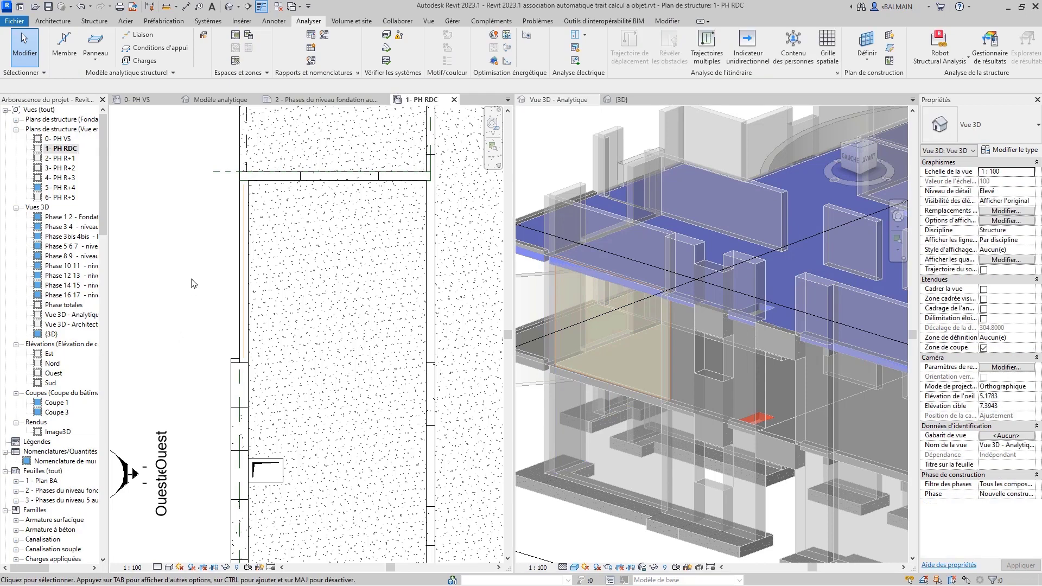
Step: Start a chain of extruded analytical panels down the retaining wall to the next wall endpoint
click(93, 64)
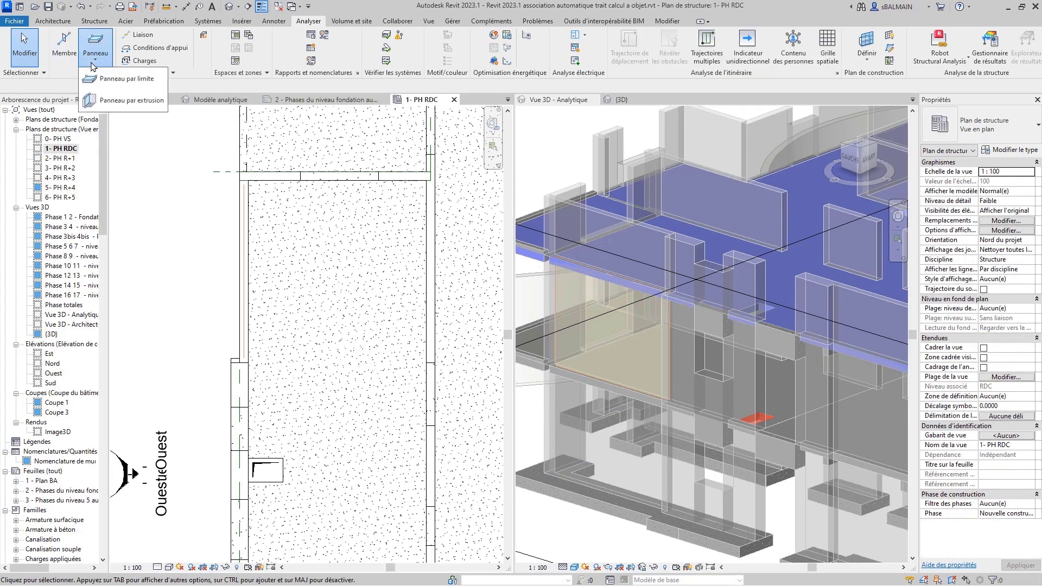
click(127, 100)
middle_drag(233, 407, 239, 296)
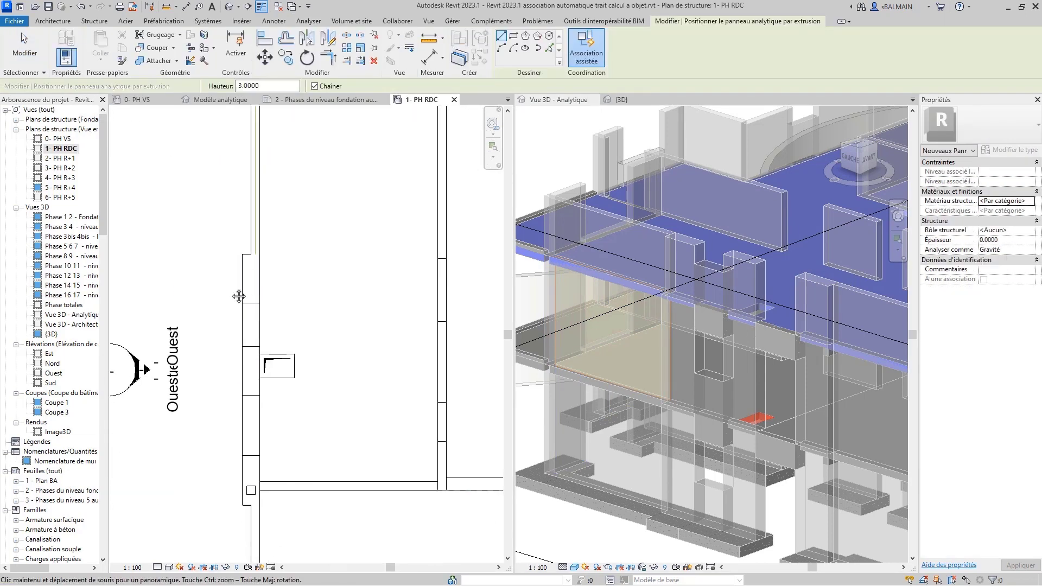
scroll(239, 296, up, 3)
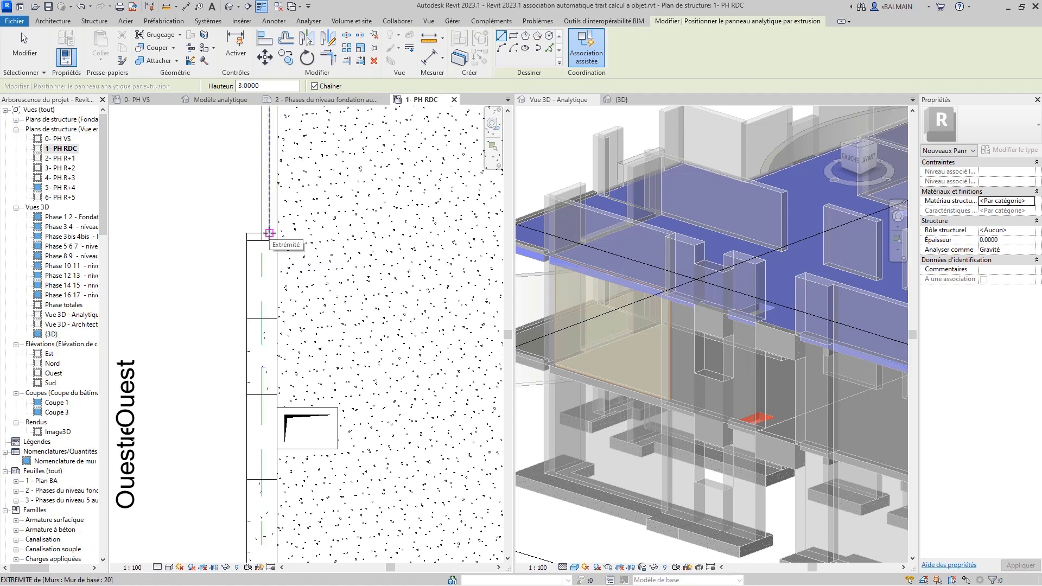
click(269, 233)
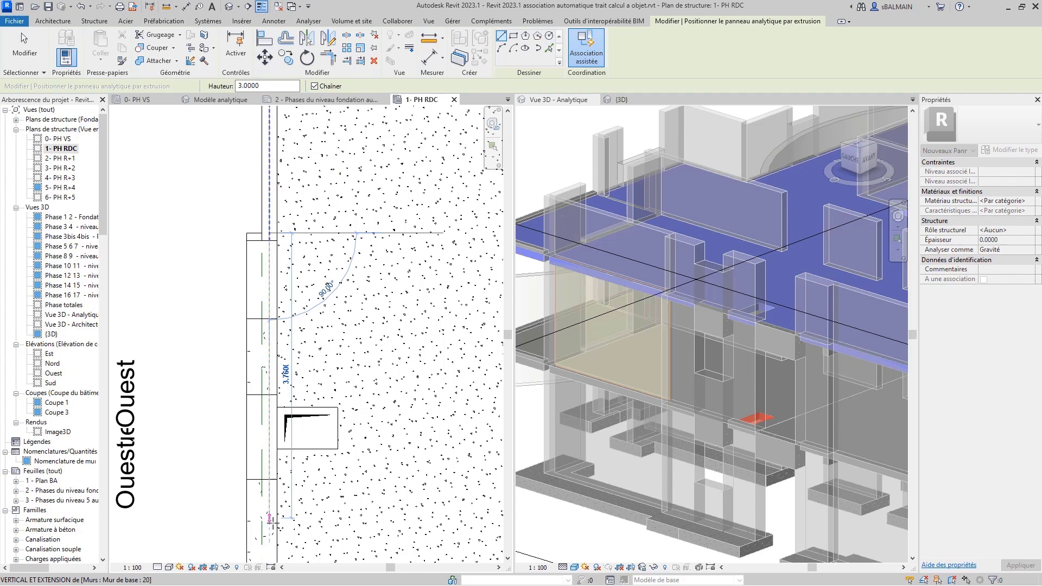
middle_drag(272, 522, 274, 304)
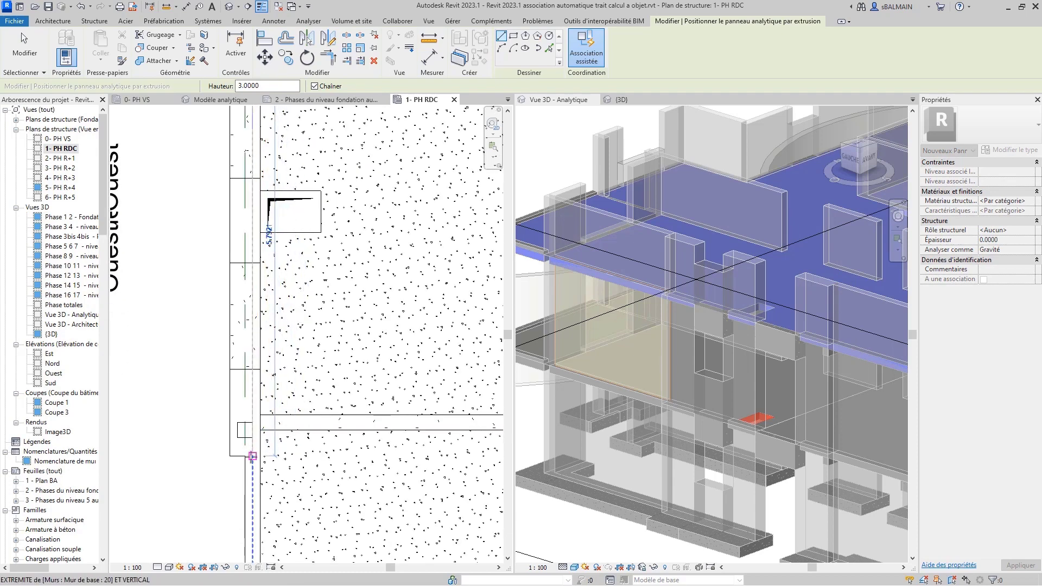
click(252, 456)
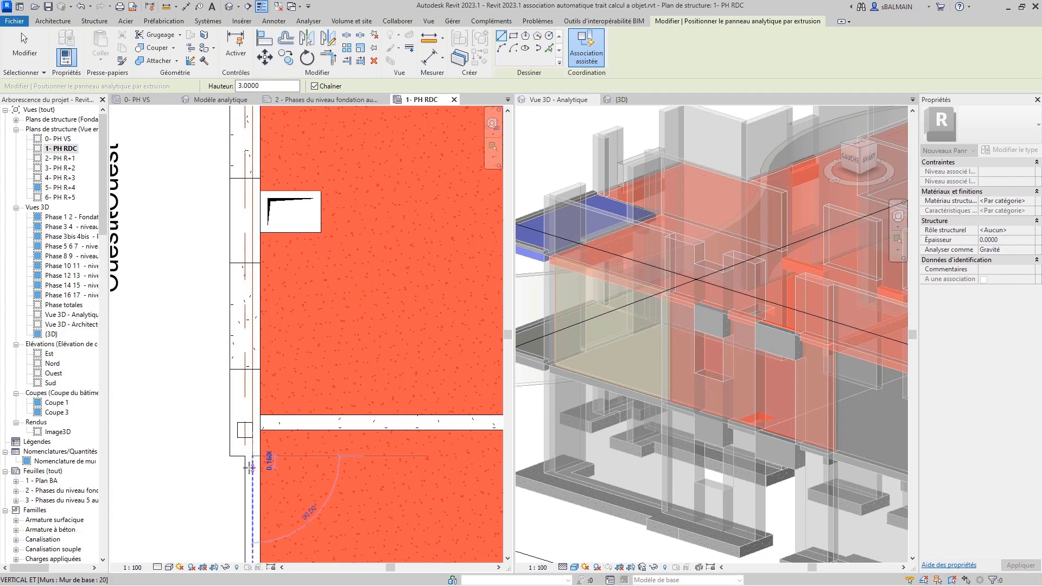
Step: Continue the panel chain along the bottom wall, around its corner and along the bottom edge
middle_drag(250, 468, 222, 253)
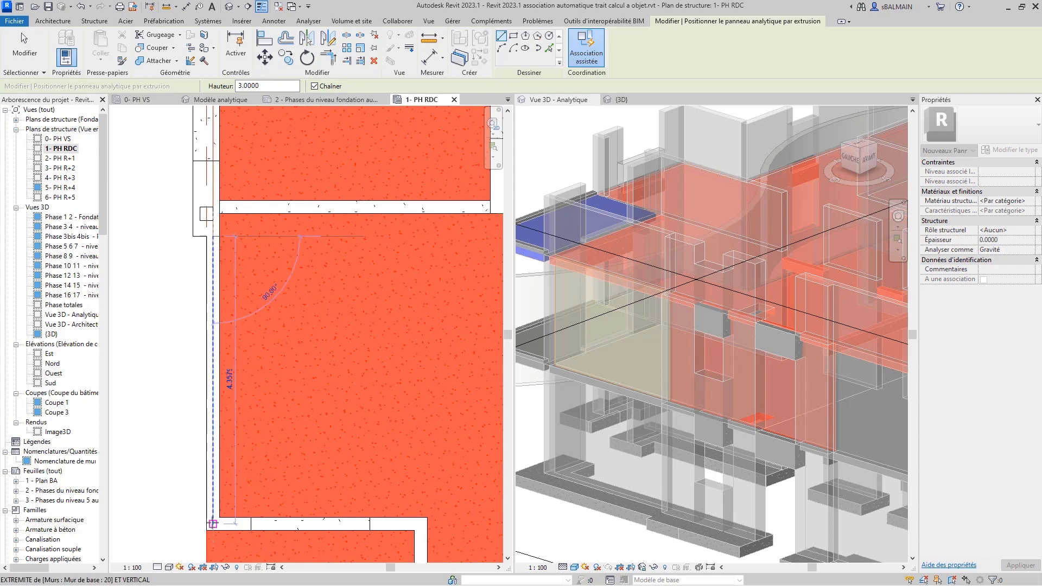
click(213, 524)
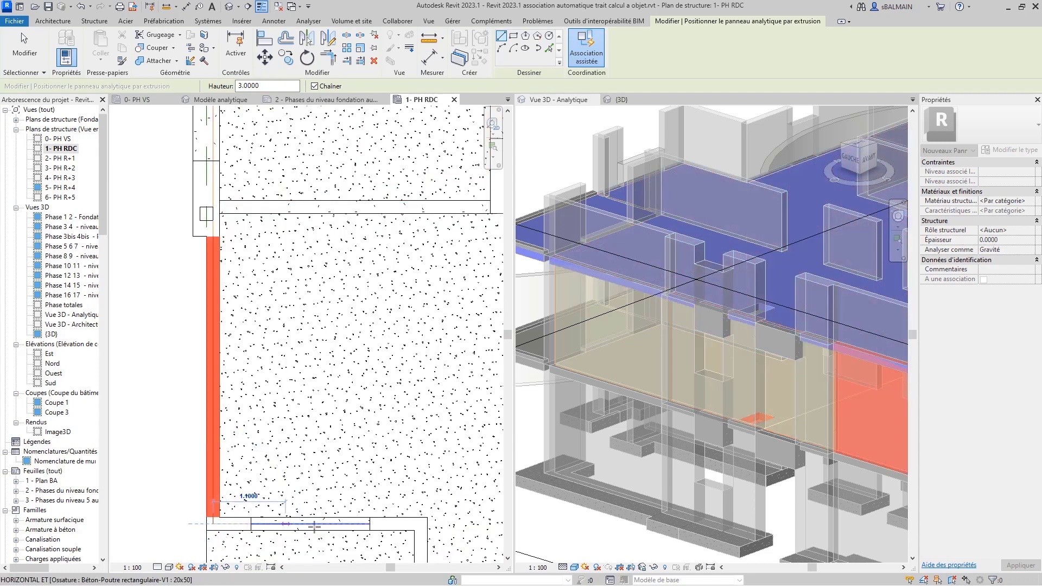
click(421, 524)
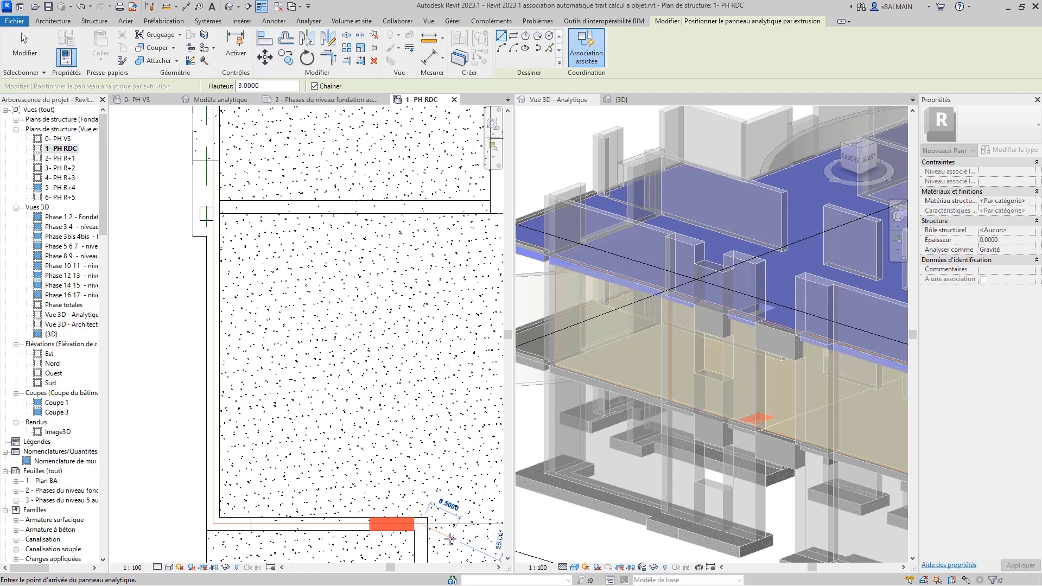
middle_drag(421, 524, 353, 223)
click(349, 305)
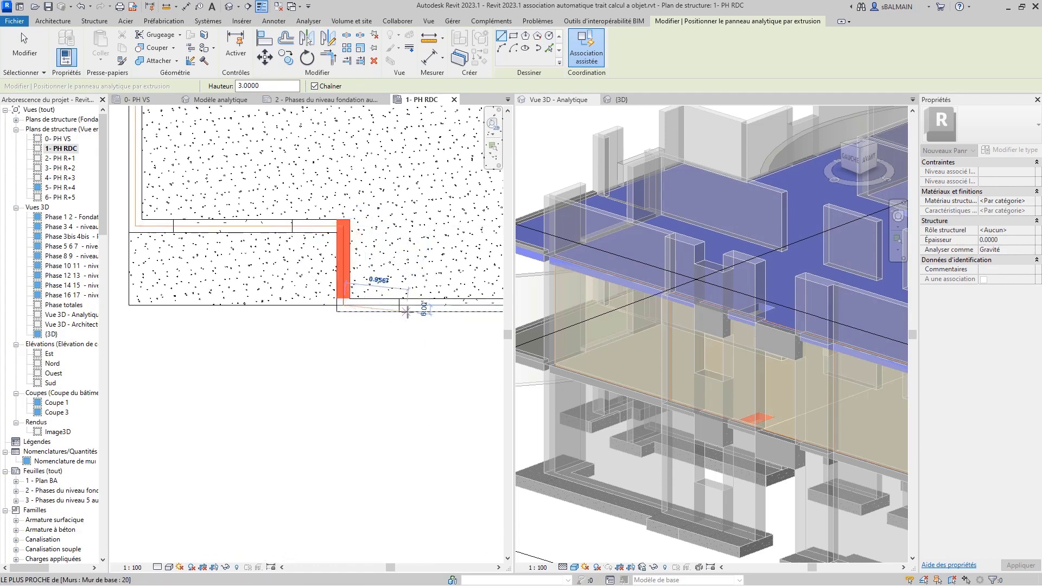
click(475, 305)
key(Escape)
key(Escape)
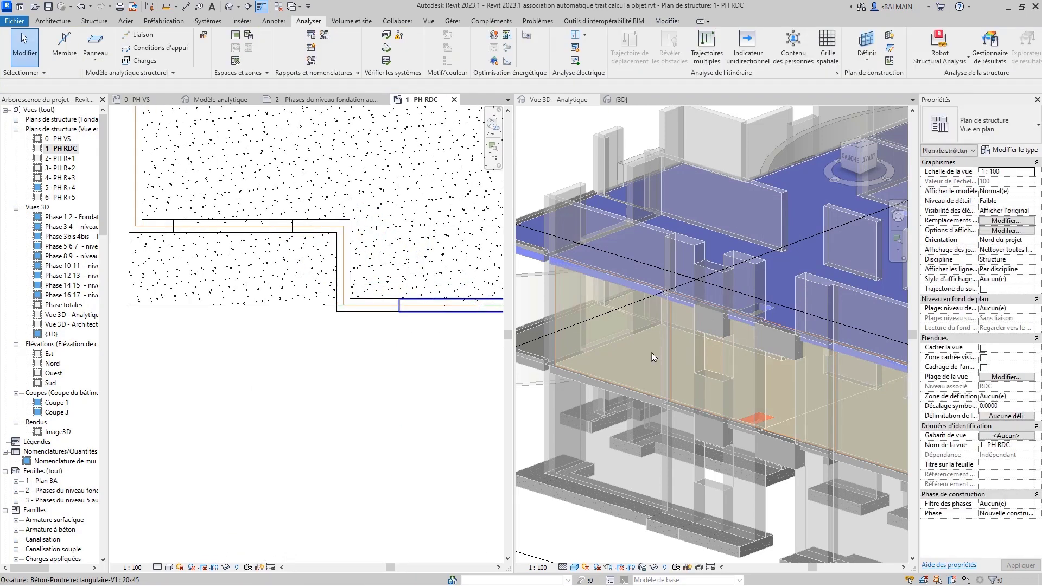
scroll(208, 280, up, 2)
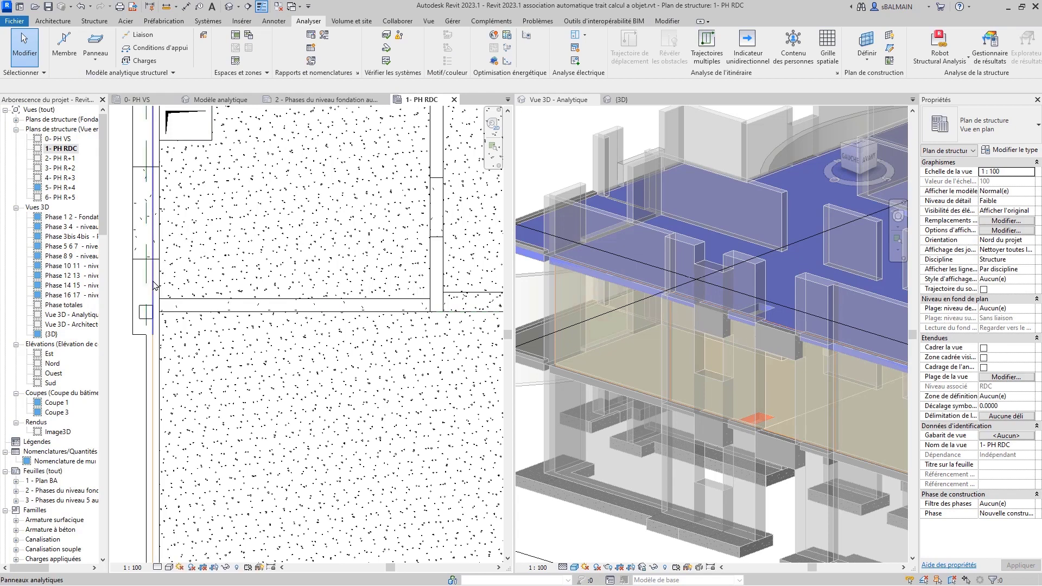
click(153, 282)
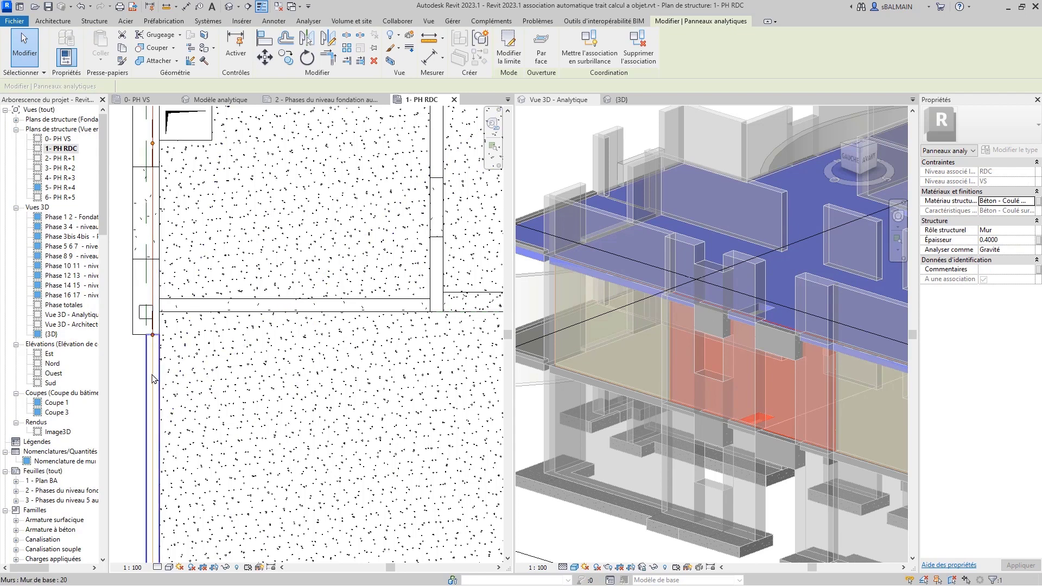
click(154, 378)
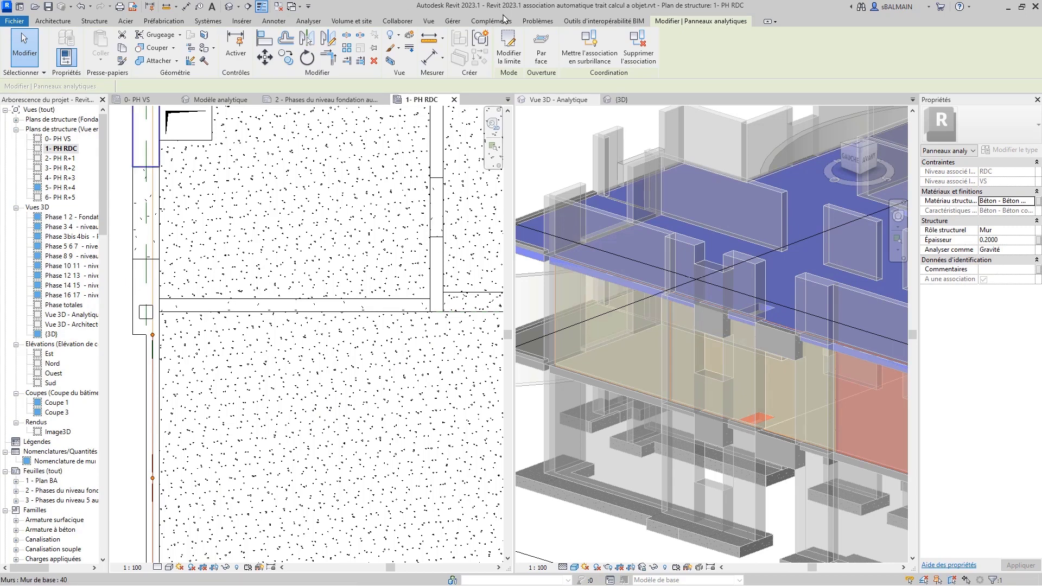
click(273, 21)
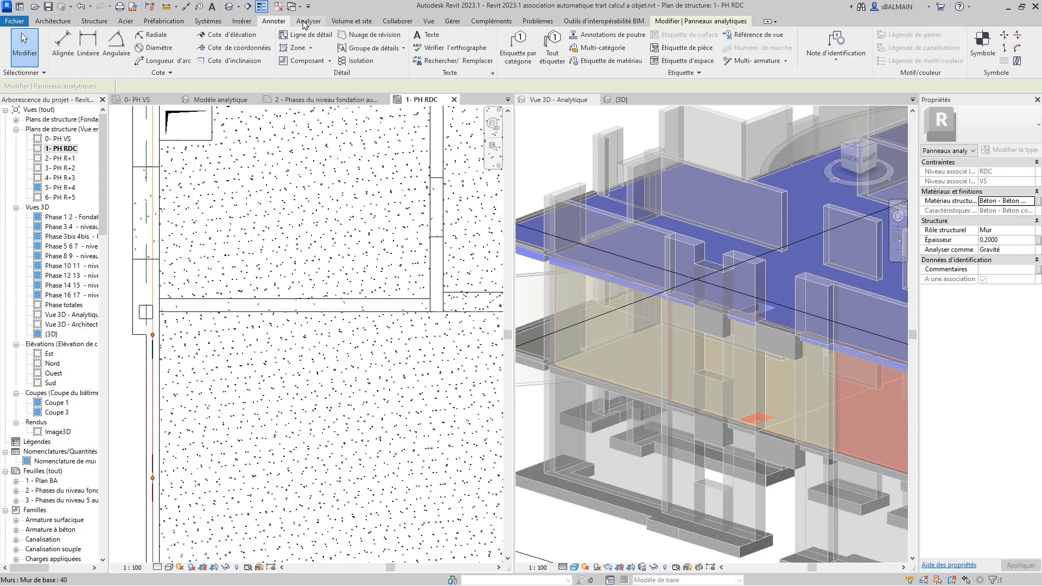
Step: Draw an analytical member along the beam with Association assistée on, then select it
click(307, 21)
click(70, 52)
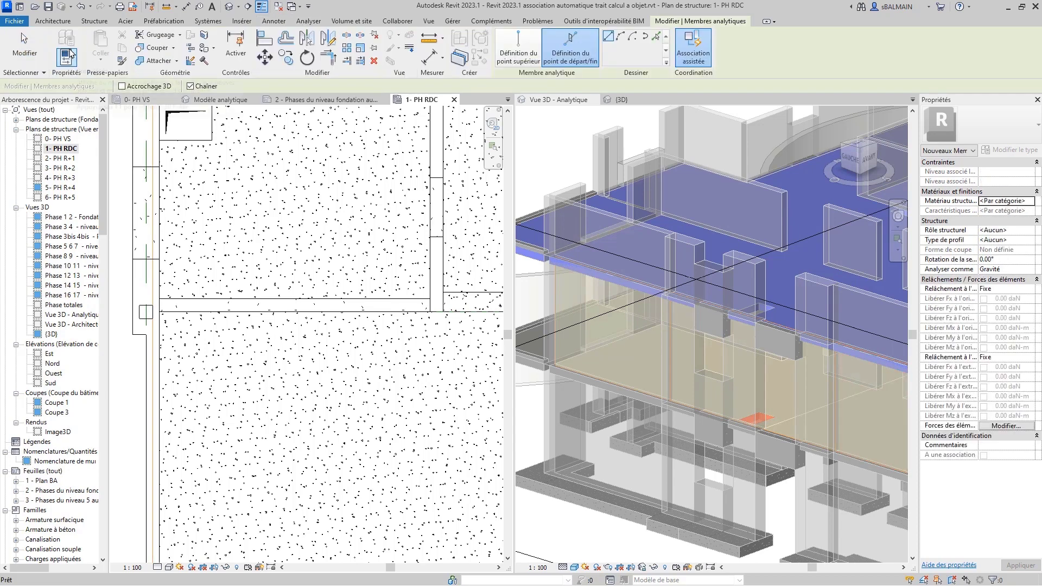
click(693, 48)
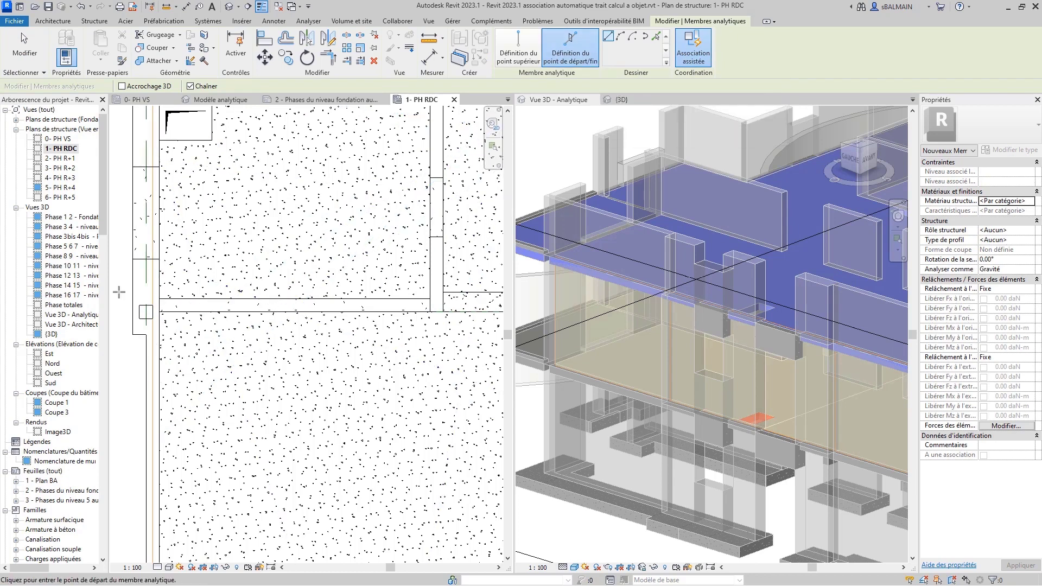
click(153, 313)
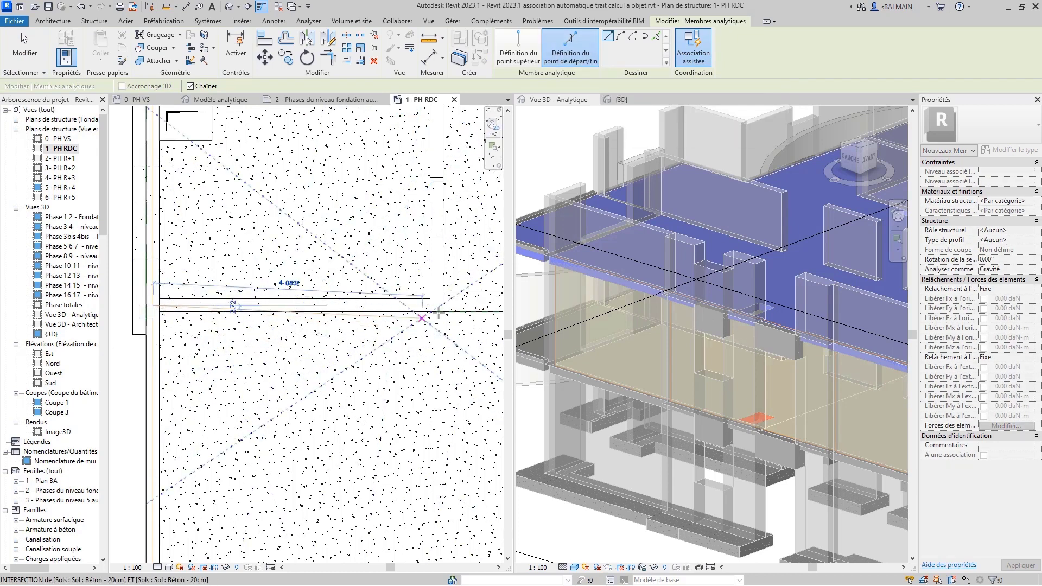
click(437, 305)
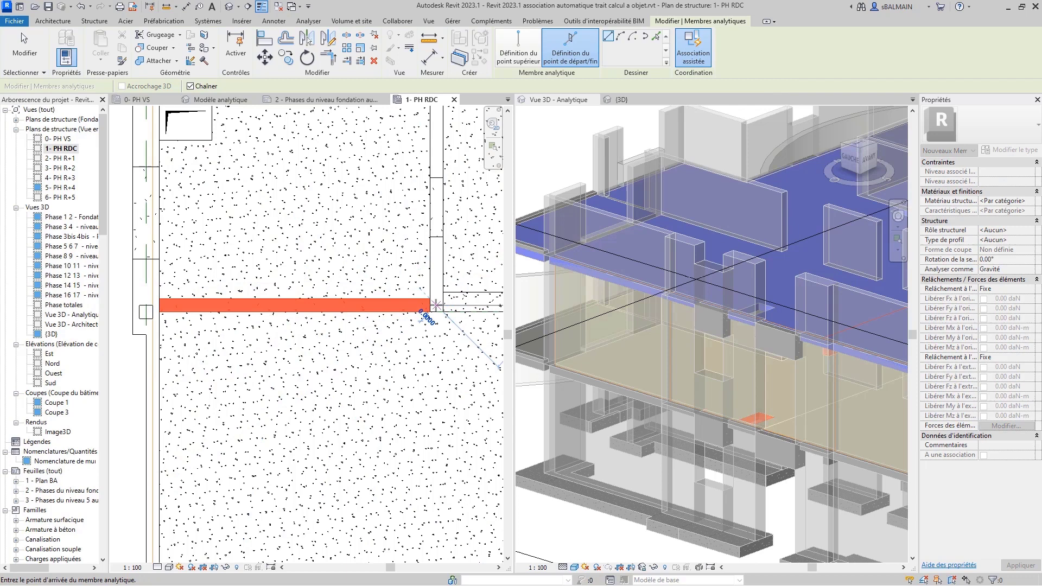
key(Escape)
key(Escape)
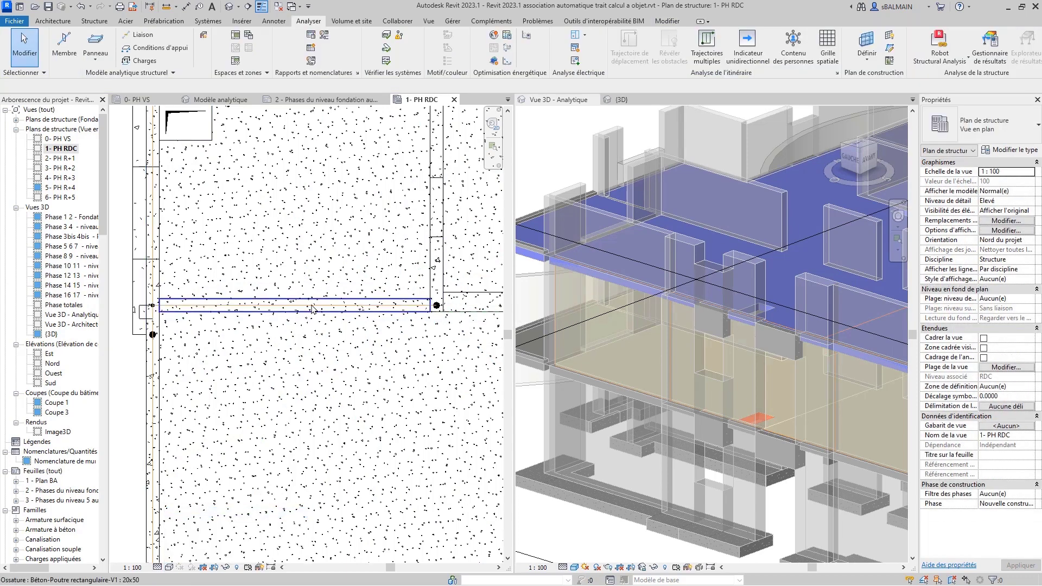
key(Tab)
key(Tab)
key(Tab)
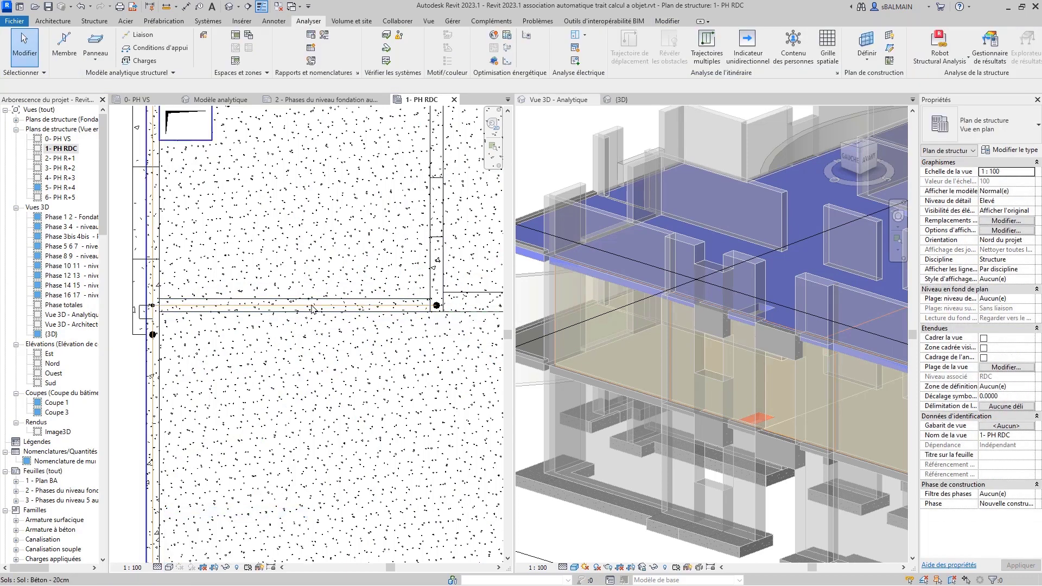
click(311, 308)
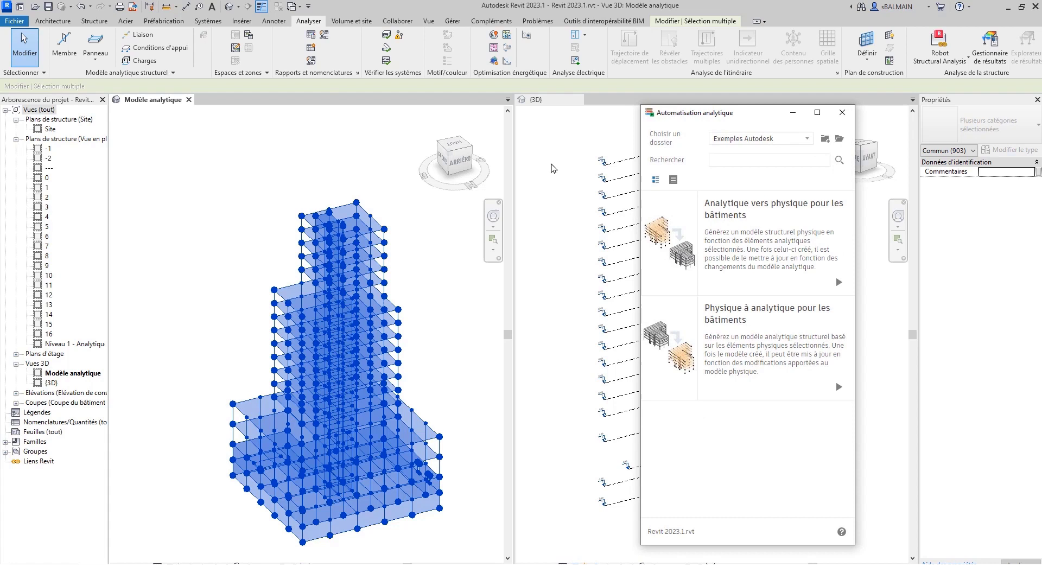
Step: Convert the whole analytical tower to a physical model with Analytique vers physique pour les bâtiments
click(839, 282)
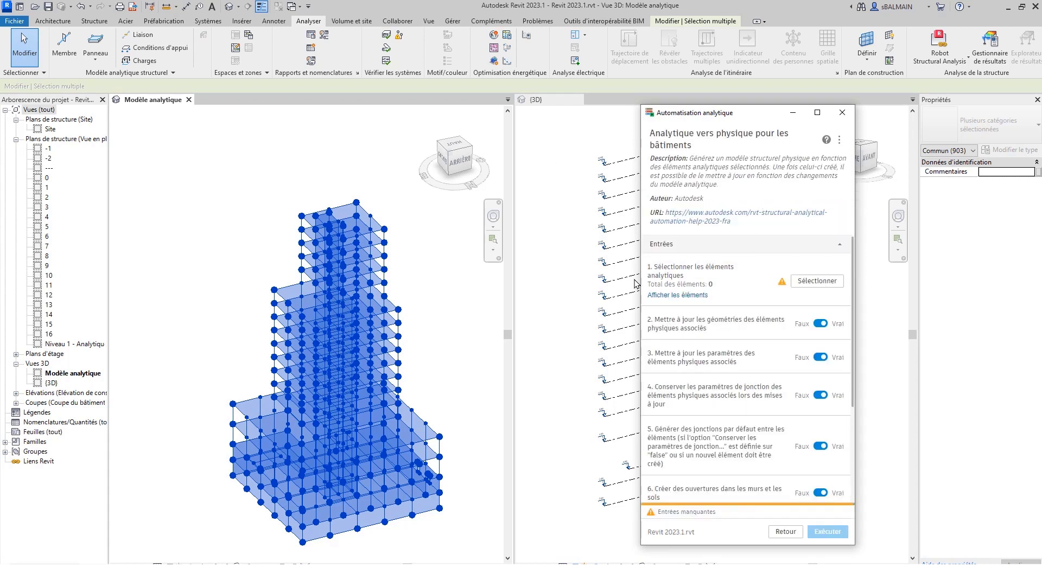
click(820, 282)
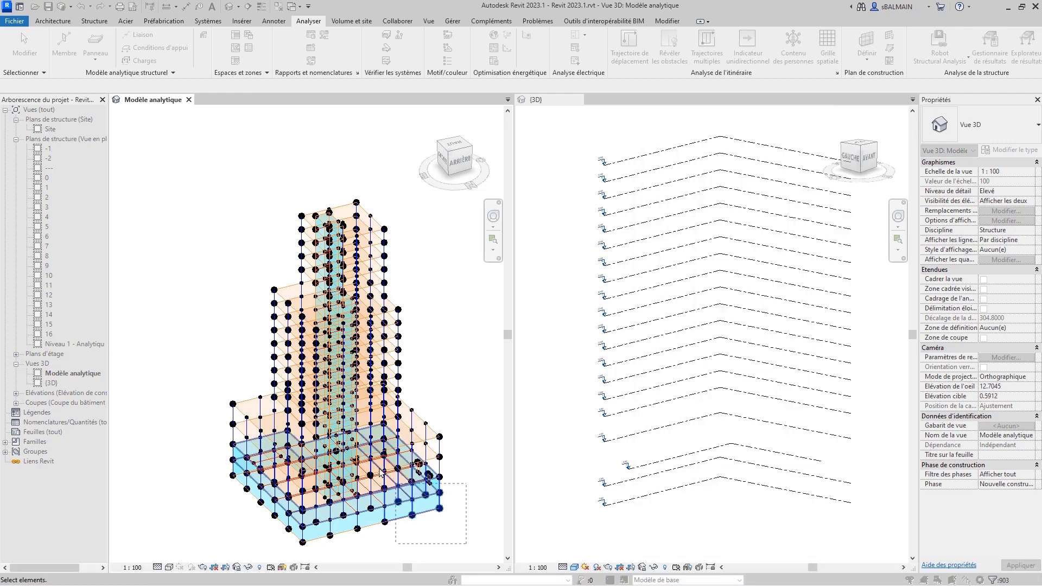
drag(462, 541, 201, 183)
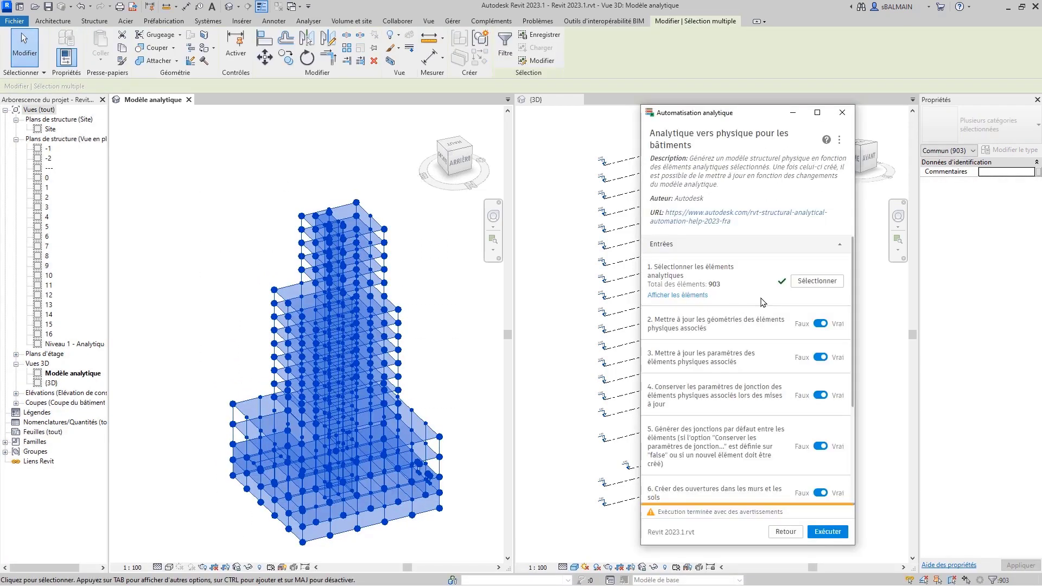
scroll(800, 477, down, 5)
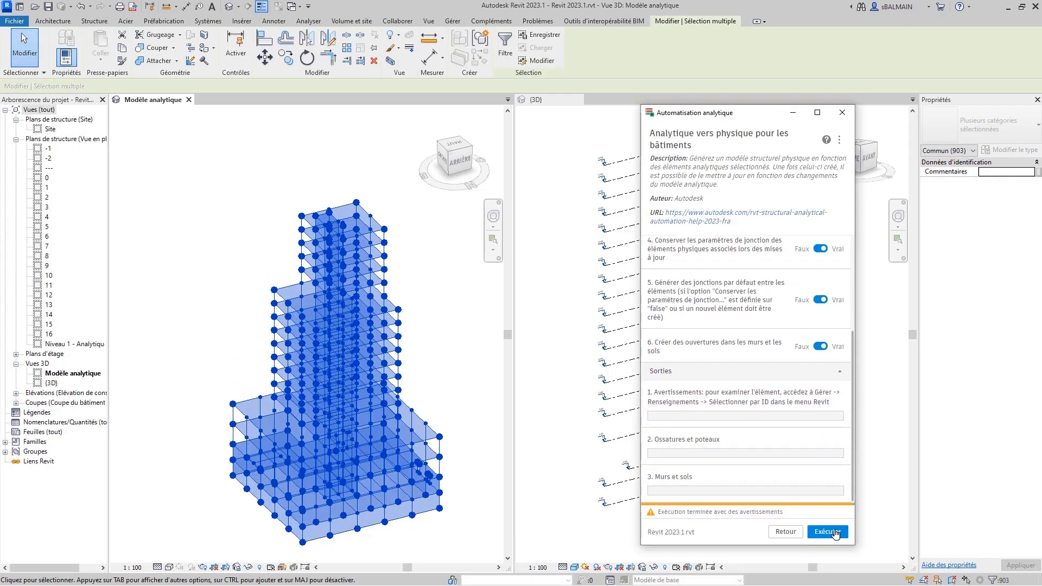
click(828, 532)
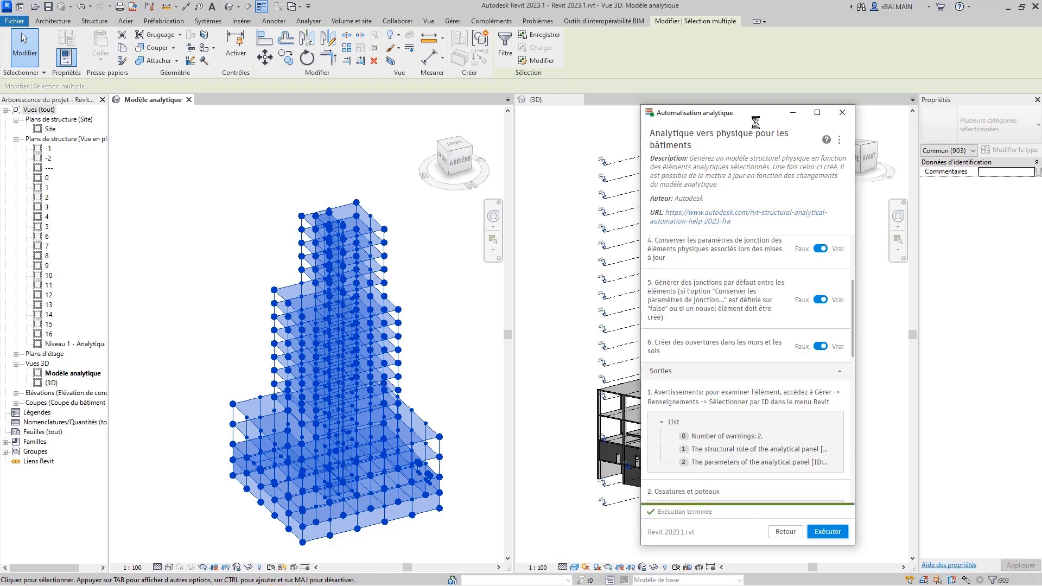
Step: Inspect the generated physical tower, then close the analytical automation panel
drag(756, 123, 445, 90)
scroll(449, 274, down, 10)
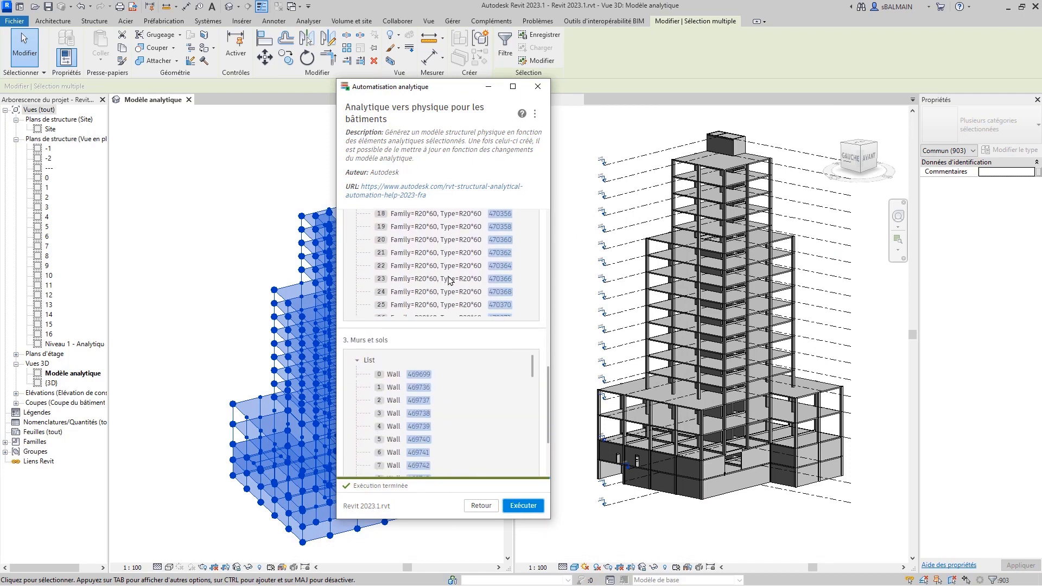
scroll(449, 280, down, 6)
scroll(515, 414, down, 4)
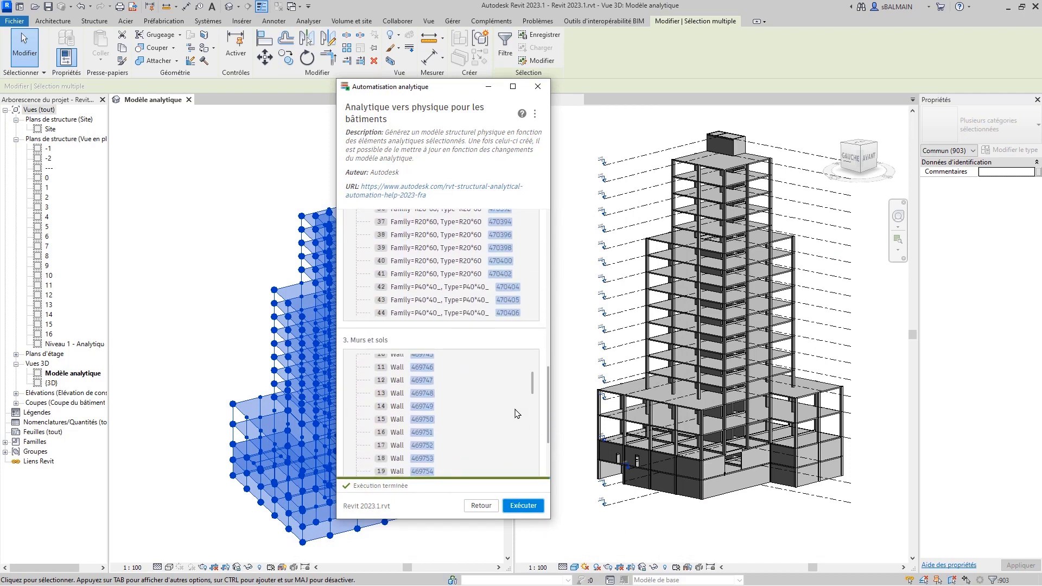
scroll(516, 414, down, 5)
drag(551, 417, 550, 473)
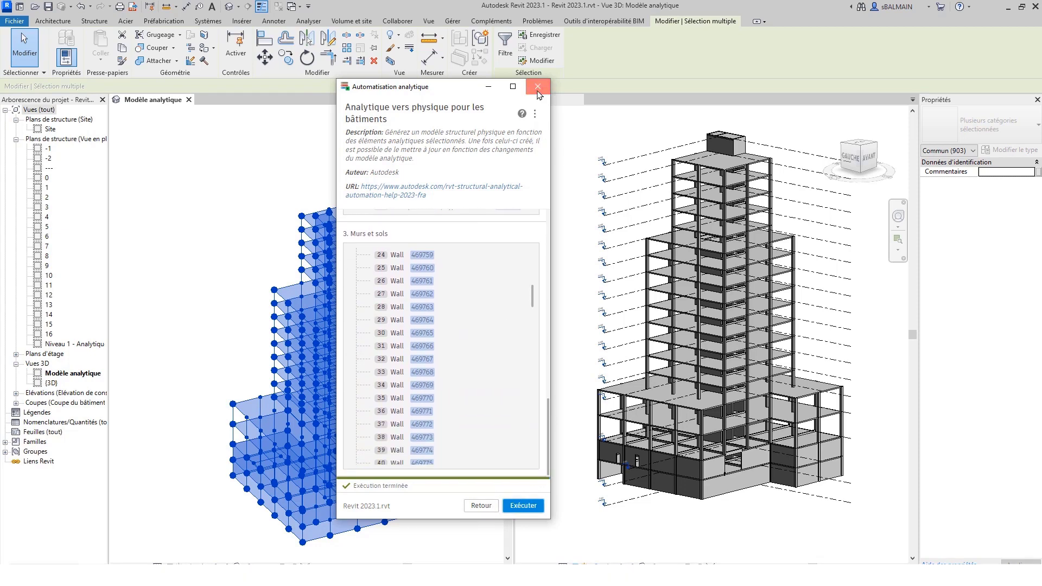
click(538, 87)
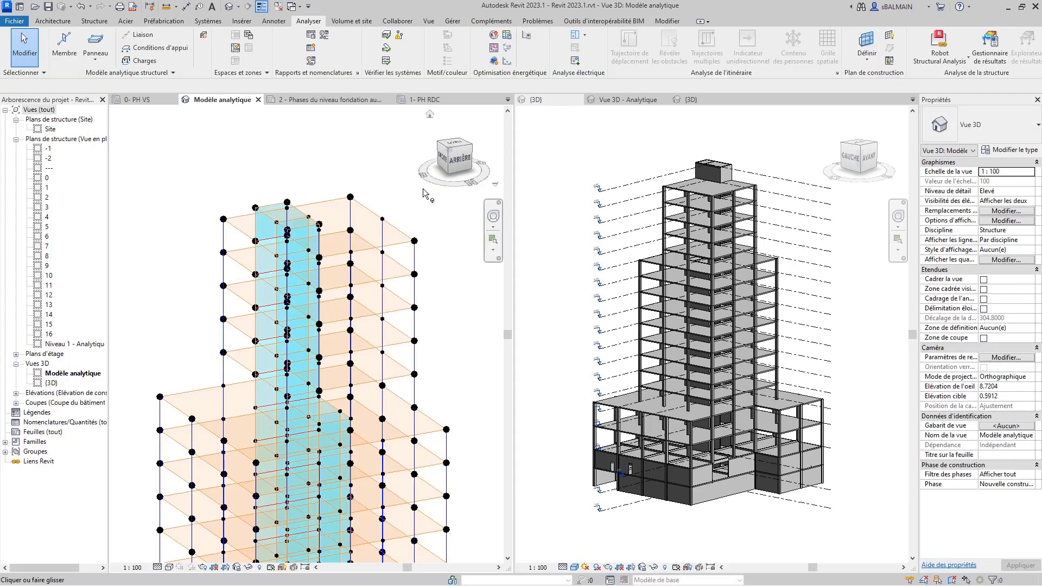
Step: In the 3D view, select a generated upper-floor column and then the top floor slab
click(768, 195)
scroll(762, 200, up, 4)
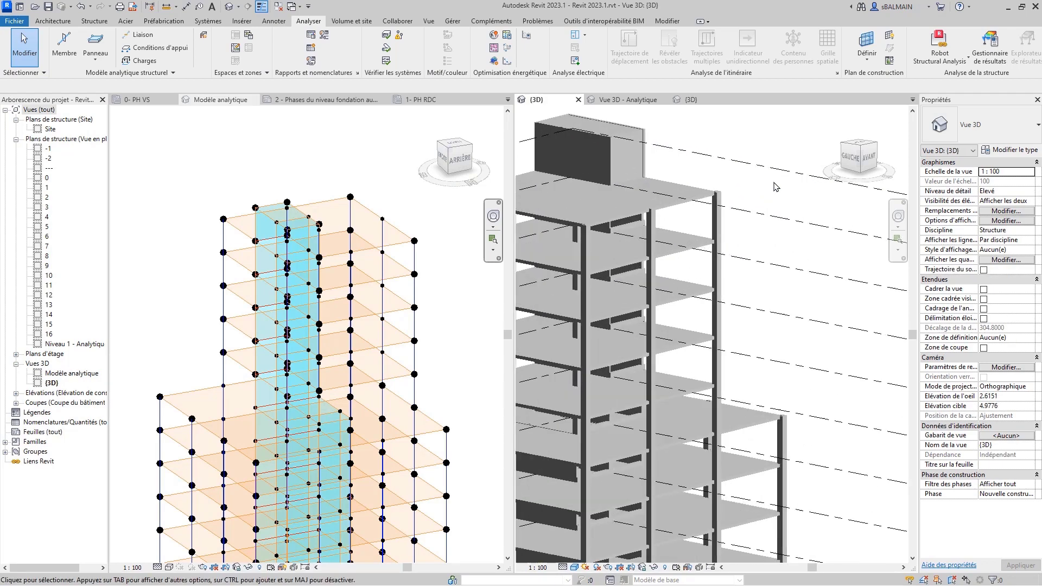
click(720, 222)
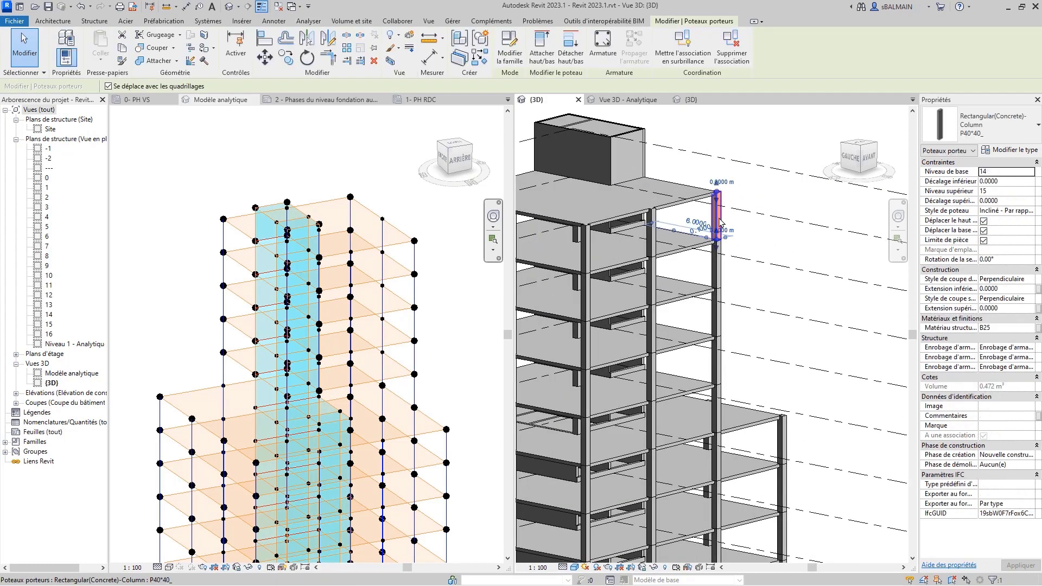
click(678, 203)
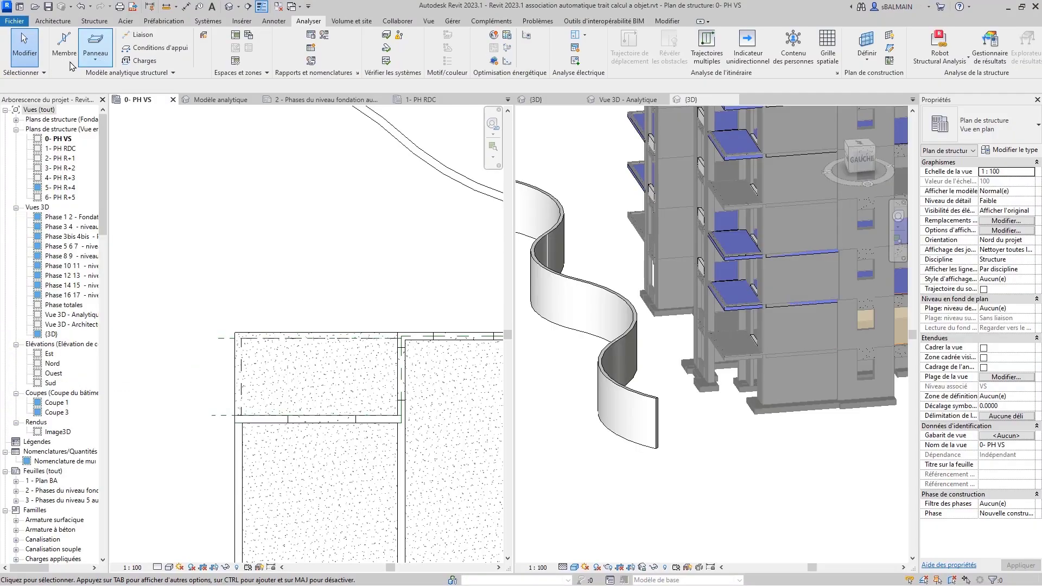
Step: Draw an arc analytical member from the wall corner to the wall end
click(65, 52)
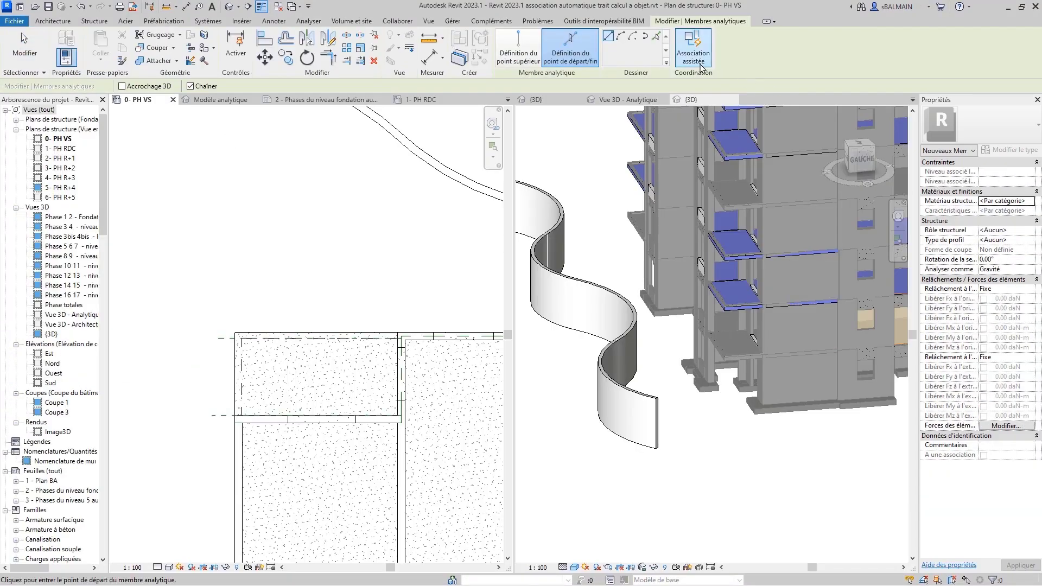
click(622, 40)
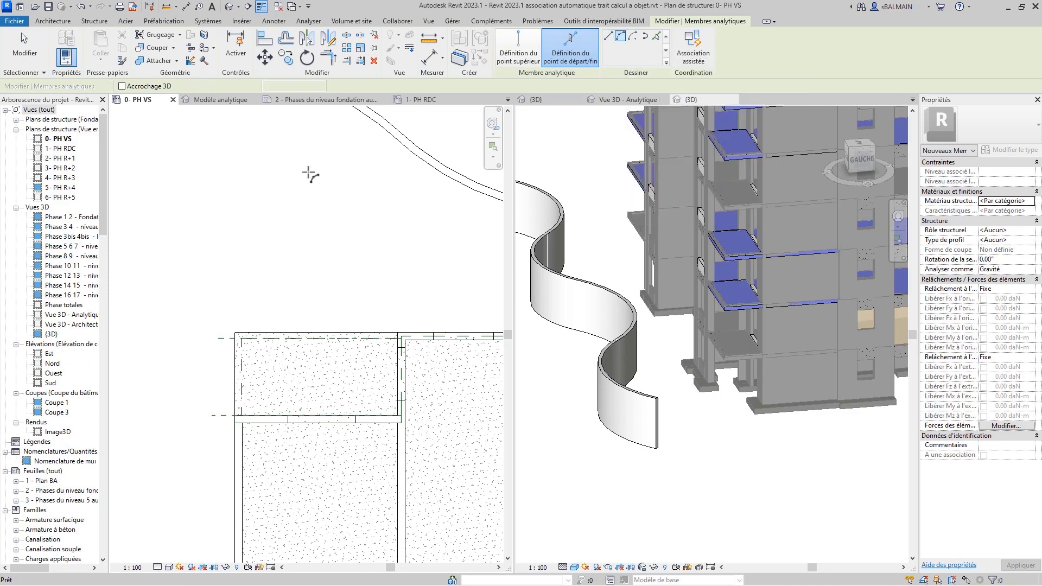
click(240, 419)
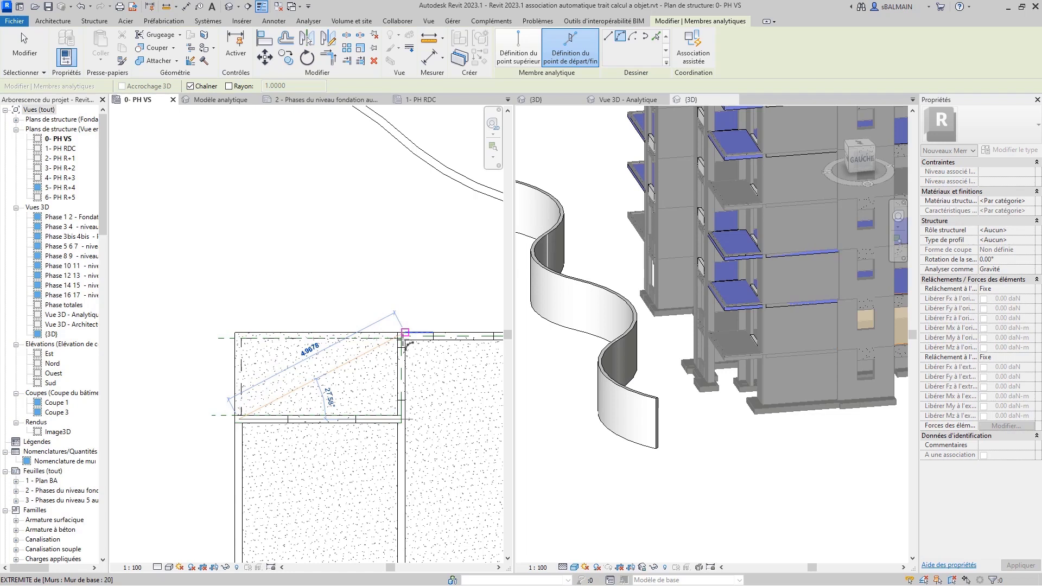
click(402, 339)
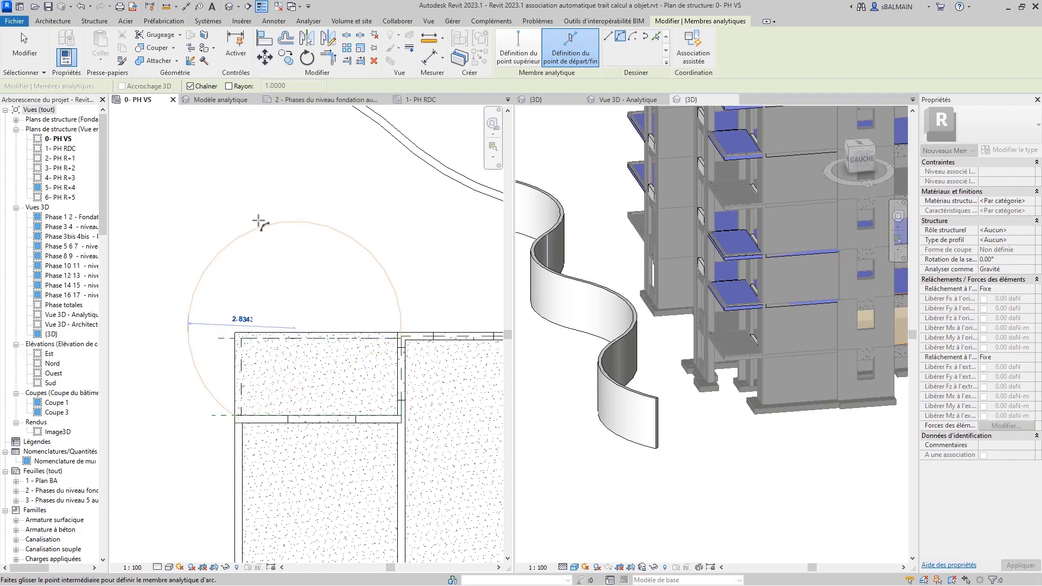
click(350, 265)
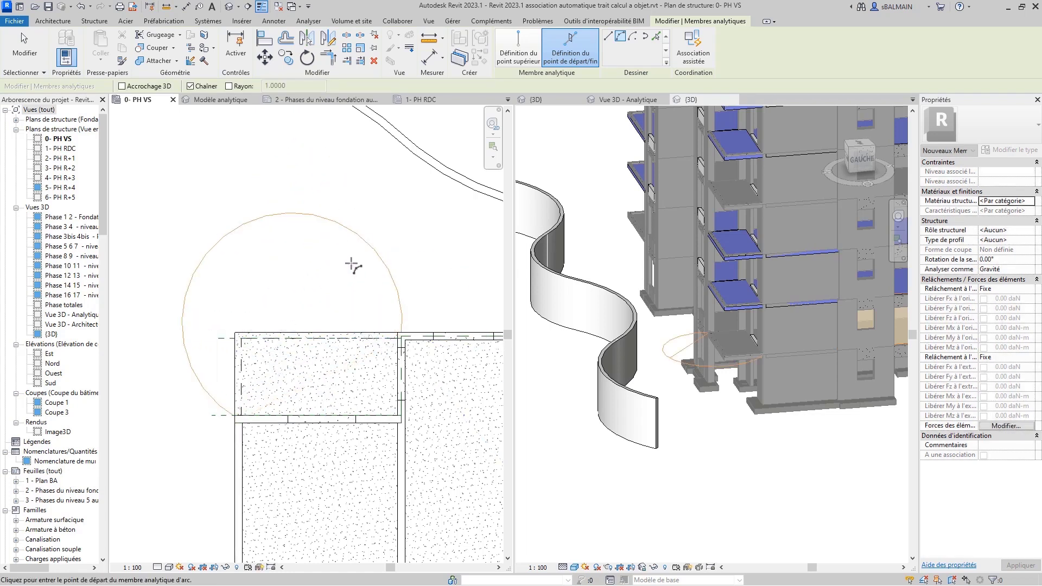
Step: Draw several straight radial analytical members from the circle's centre out to the circle
click(608, 36)
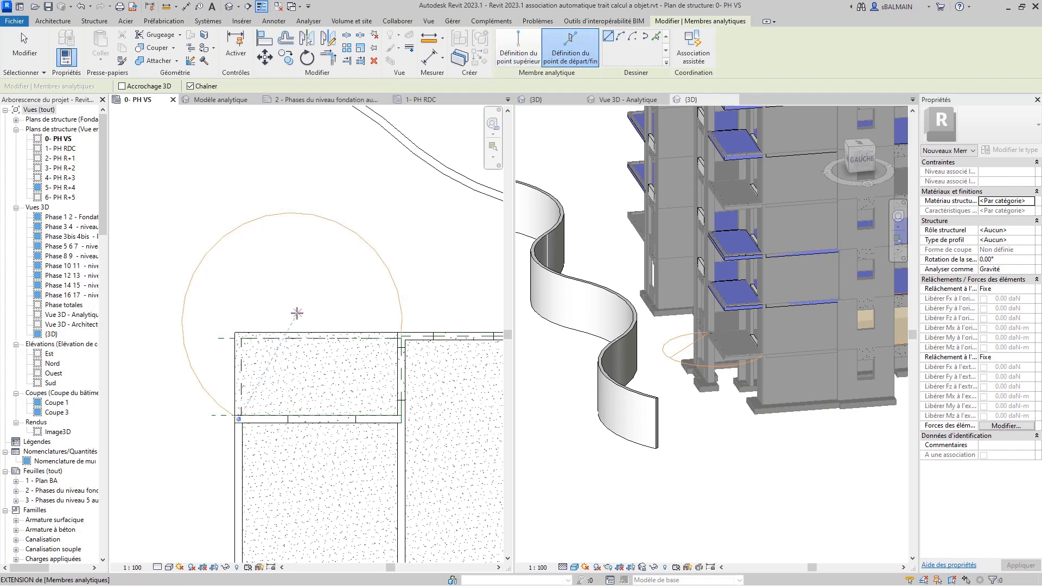
click(288, 323)
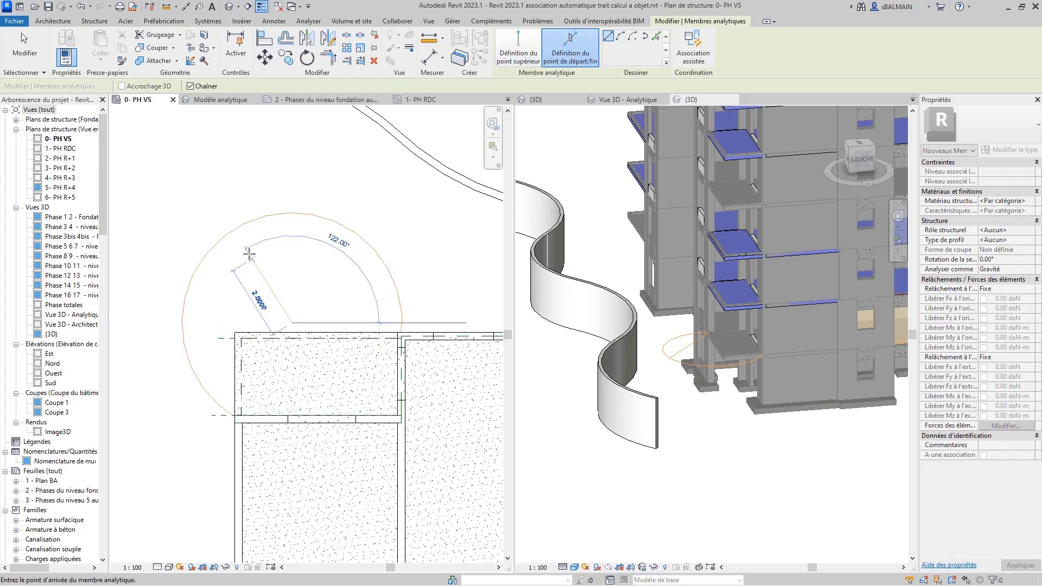
click(242, 226)
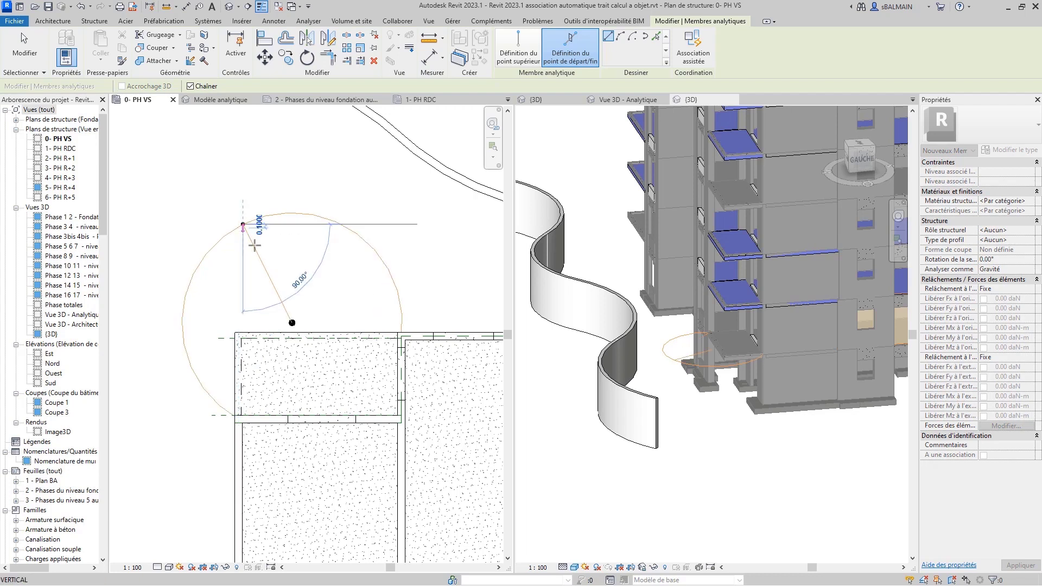
click(292, 323)
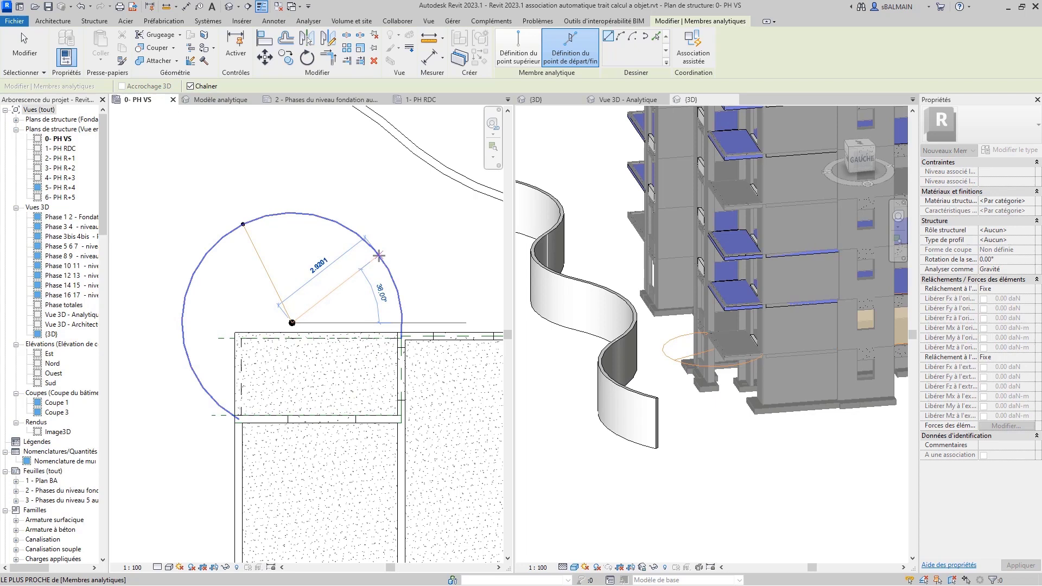
click(379, 255)
click(292, 322)
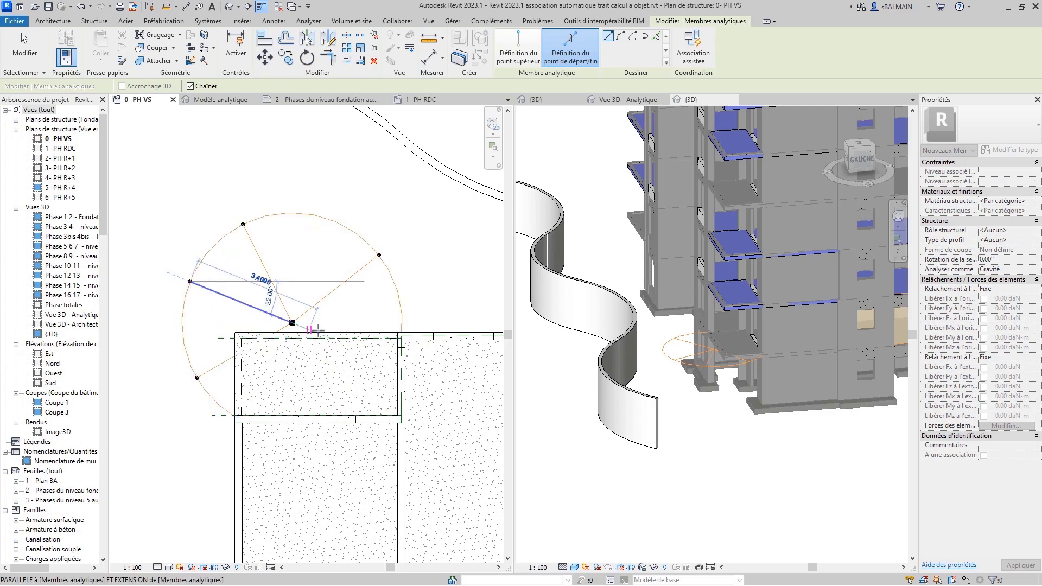
click(192, 282)
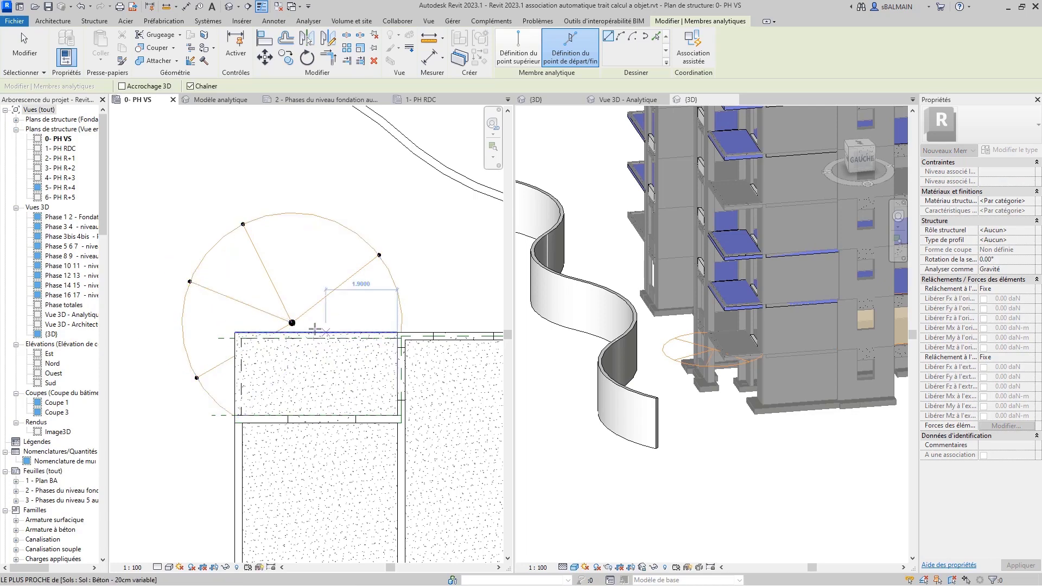
click(403, 323)
key(Escape)
key(Escape)
Step: Move a radial member's end and the circle's centre node, and enlarge the circle radius to about 3.47
click(242, 224)
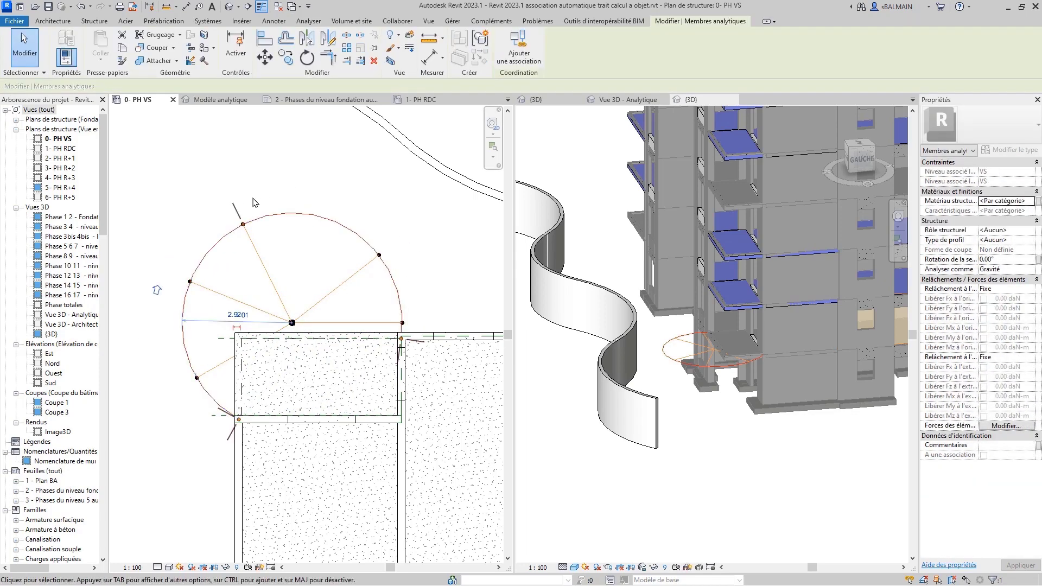
drag(243, 225, 230, 199)
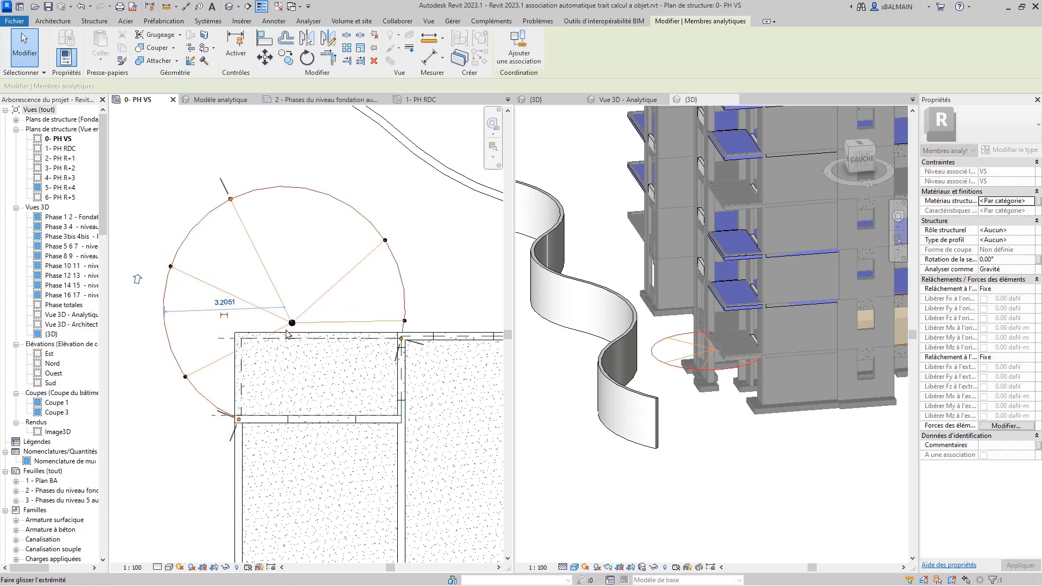
drag(292, 324, 280, 283)
click(220, 205)
click(221, 206)
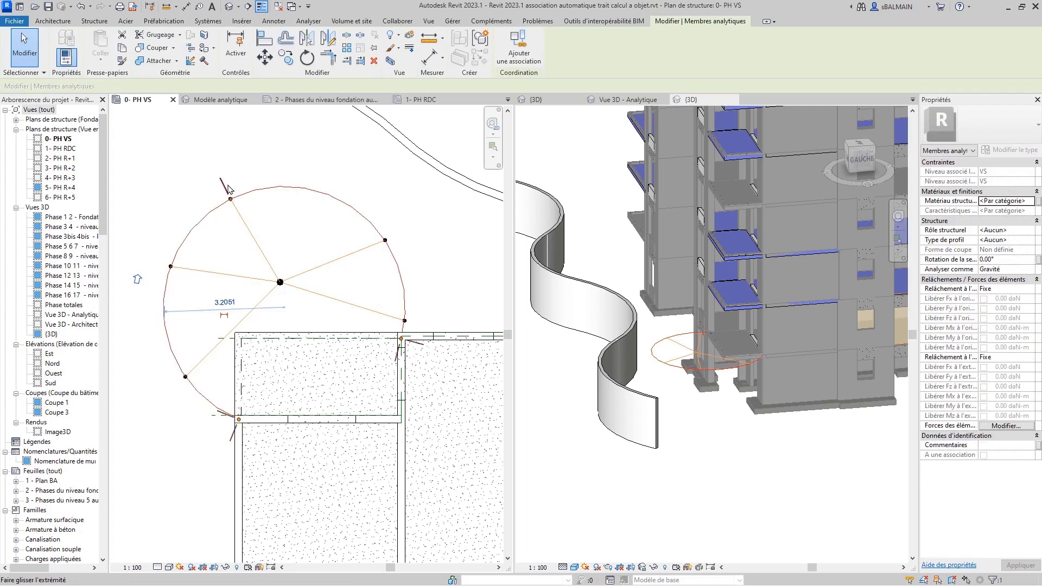
mouse_move(224, 187)
mouse_down()
mouse_move(217, 164)
mouse_move(219, 178)
mouse_up()
click(456, 280)
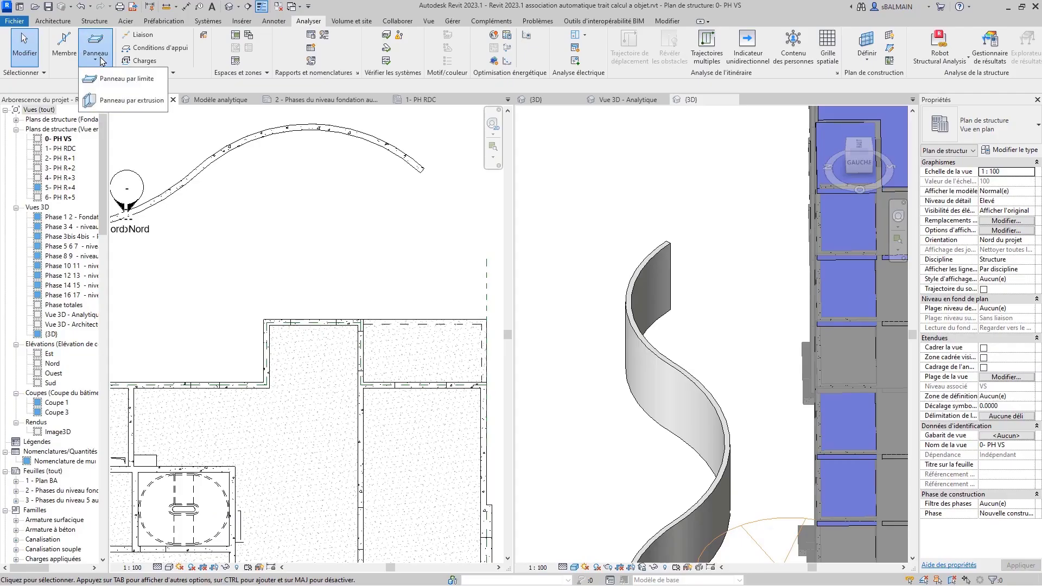
Step: Start a 3.0000-high extruded analytical panel at the arc wall's end with Association assistée on
click(131, 100)
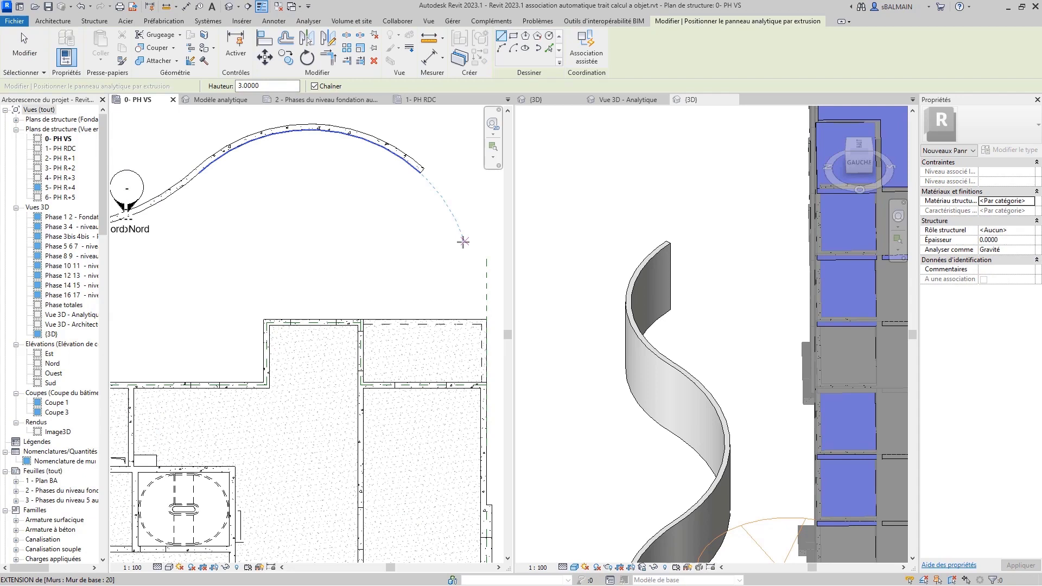
middle_drag(442, 196, 454, 256)
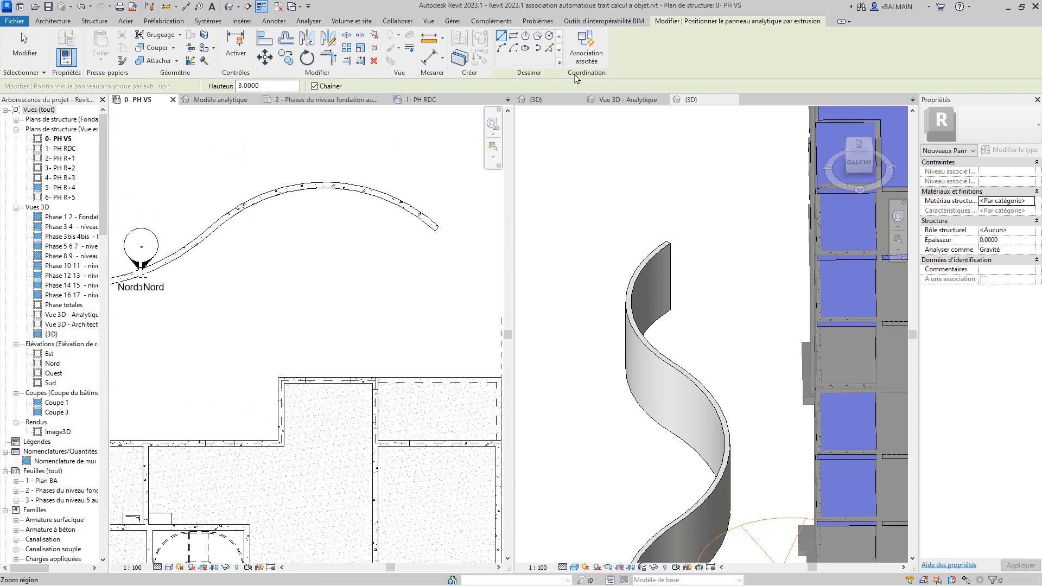
click(586, 51)
click(587, 327)
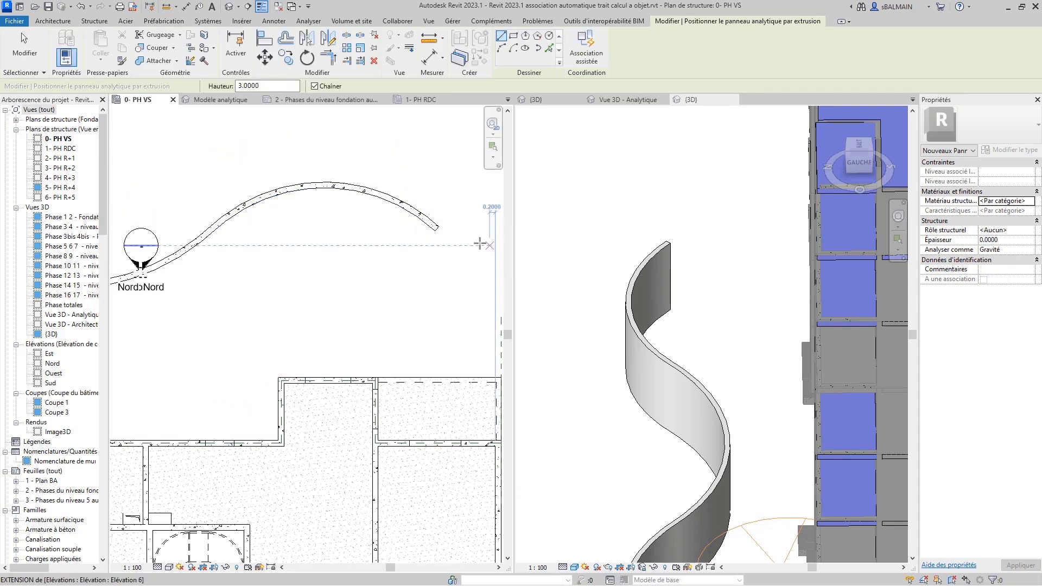
scroll(409, 203, up, 1)
scroll(410, 203, up, 1)
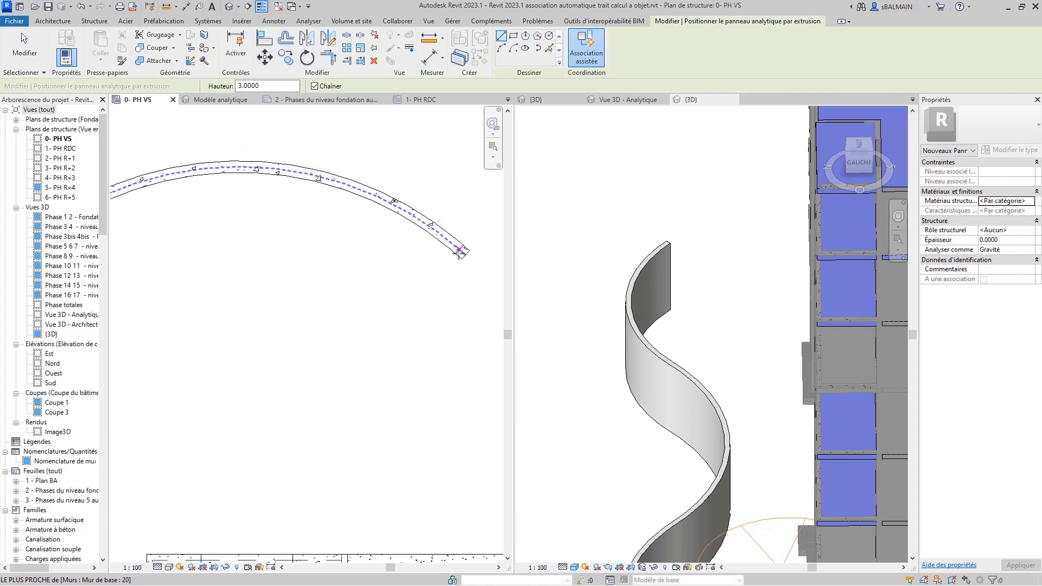
click(466, 254)
scroll(190, 160, down, 1)
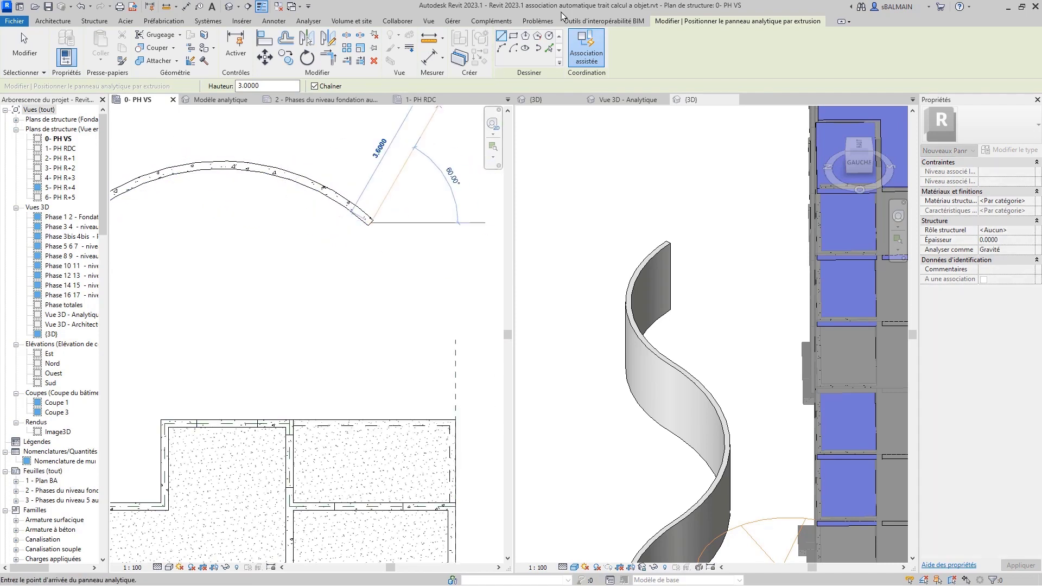
Step: Use Pick Lines to pick the curved wall arcs, including the upper arc, for the panels
click(501, 48)
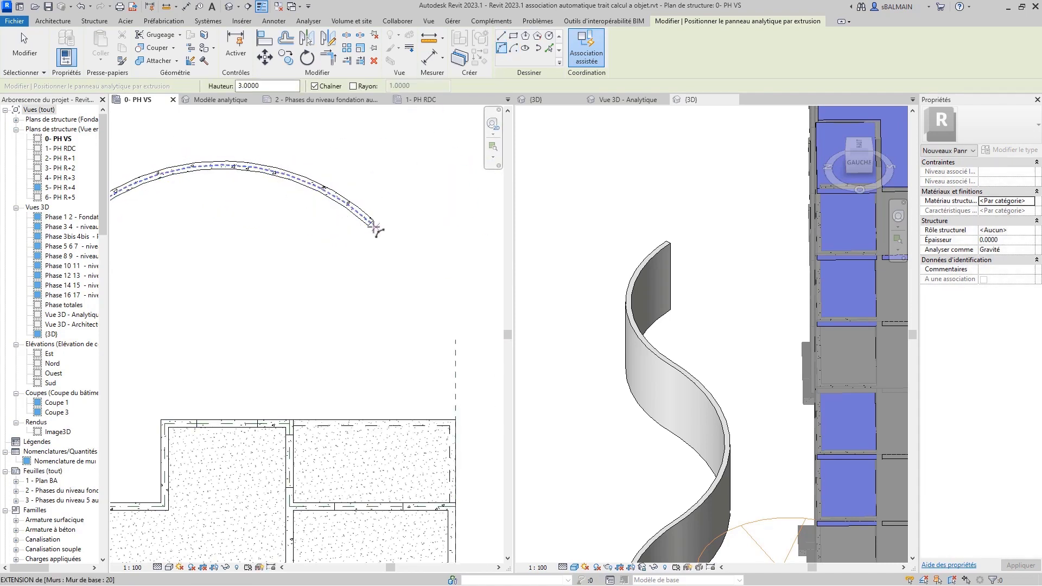
middle_drag(242, 202, 373, 240)
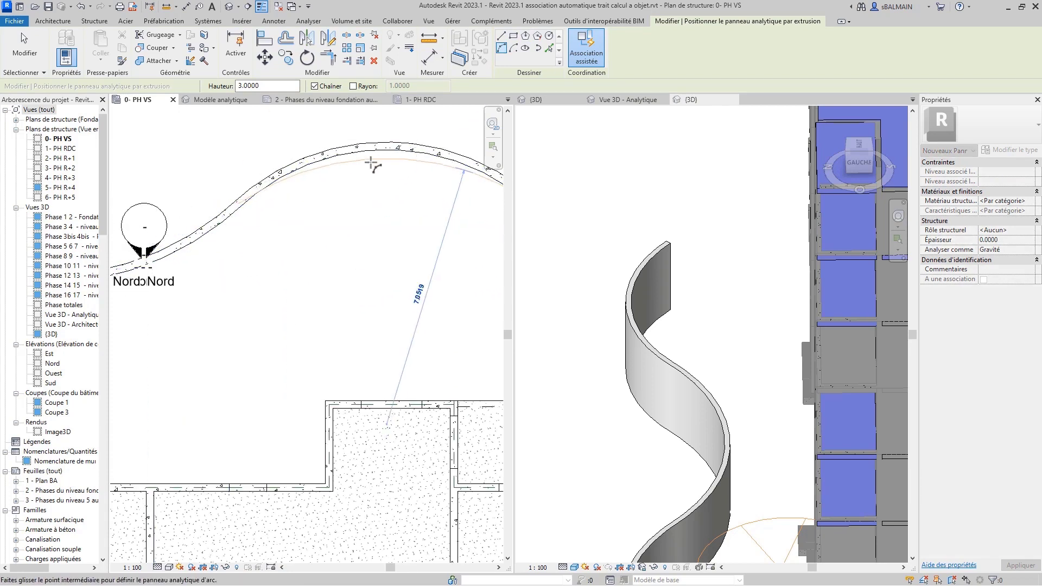
click(394, 150)
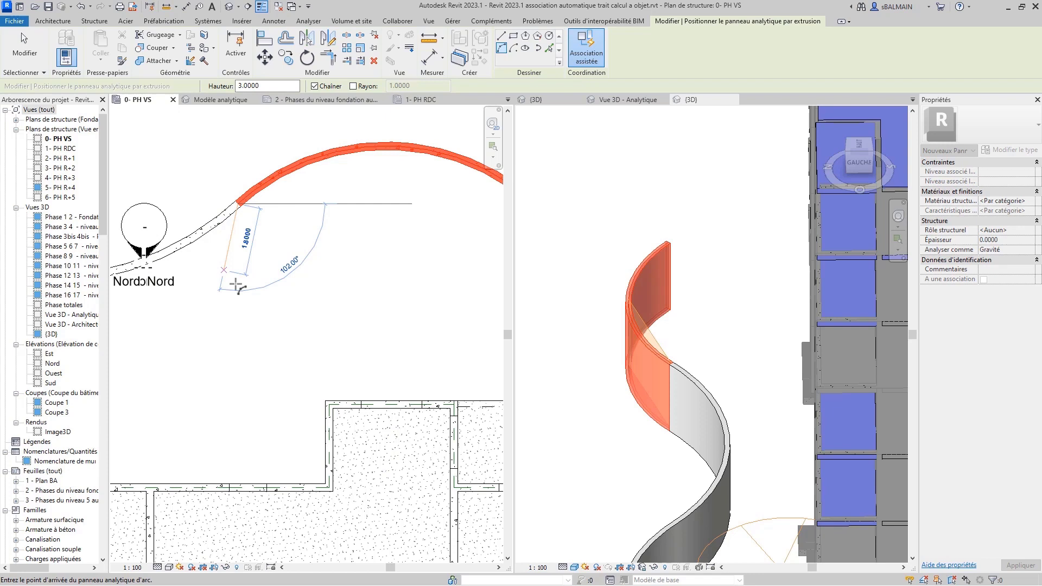
middle_drag(267, 241, 283, 319)
scroll(243, 267, up, 3)
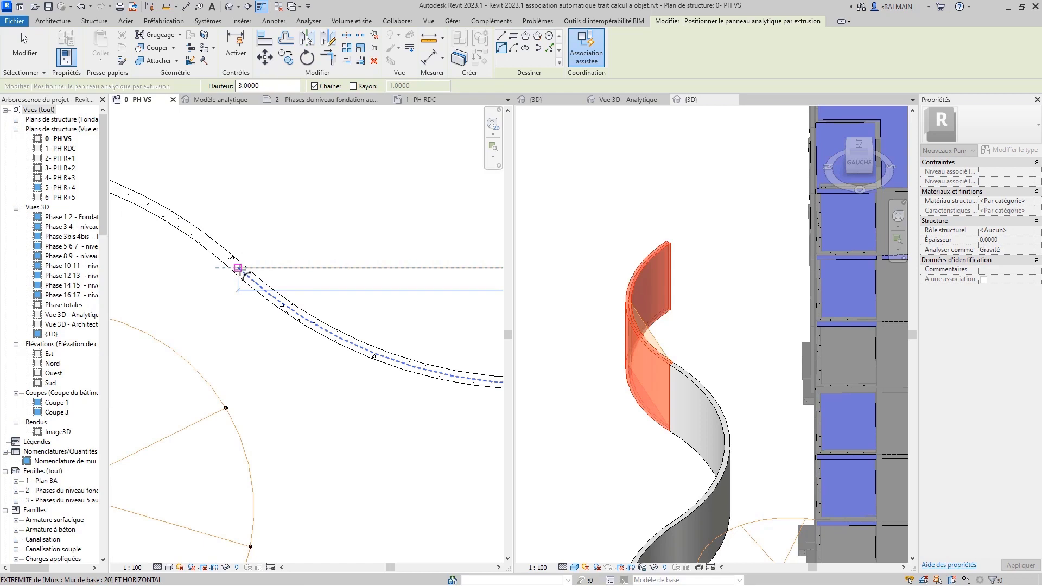
scroll(430, 286, down, 3)
scroll(431, 286, up, 2)
middle_drag(430, 287, 158, 249)
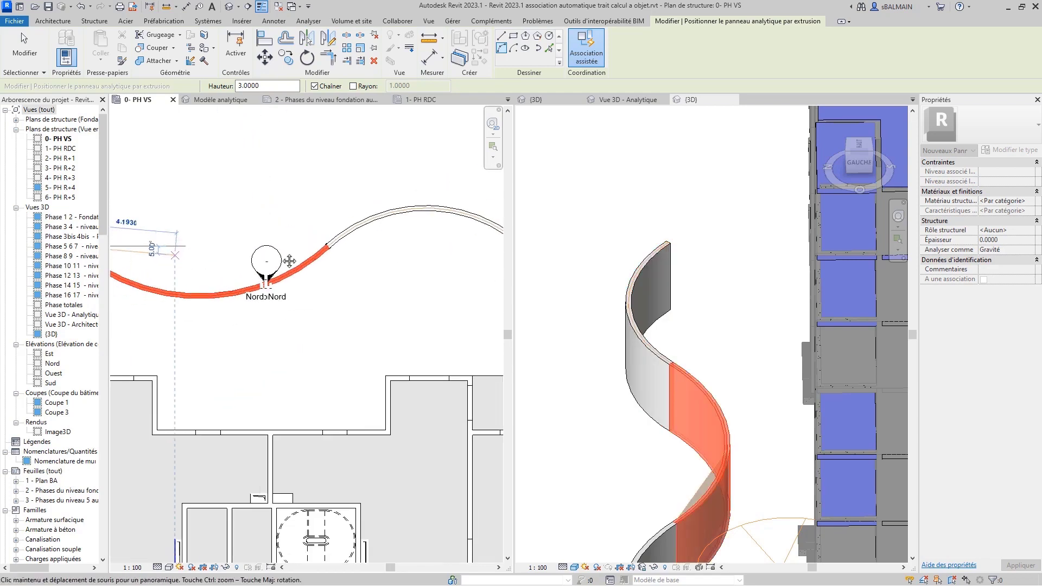
middle_drag(173, 303, 418, 260)
scroll(345, 282, up, 4)
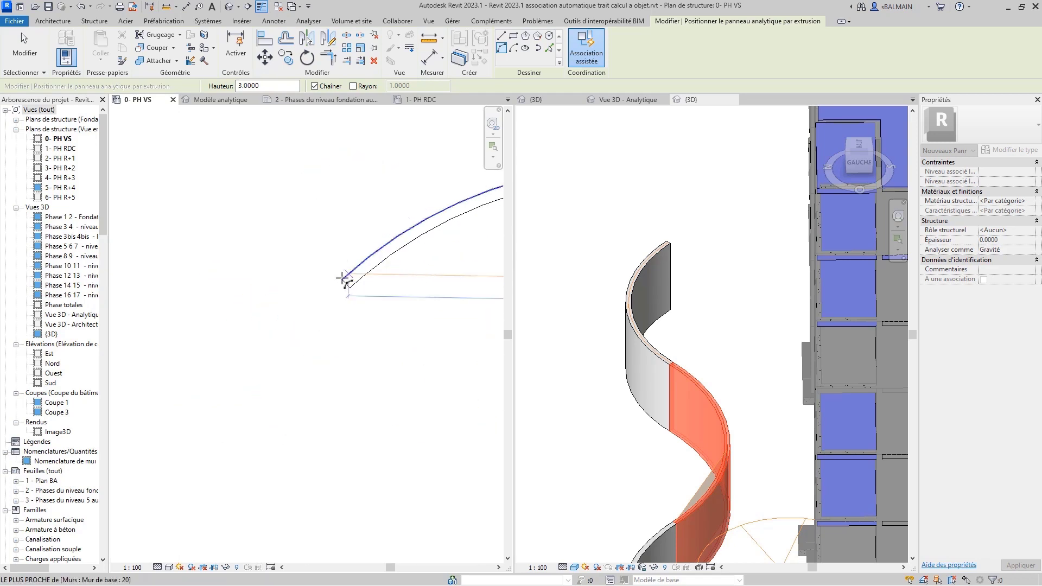
middle_drag(346, 283, 270, 296)
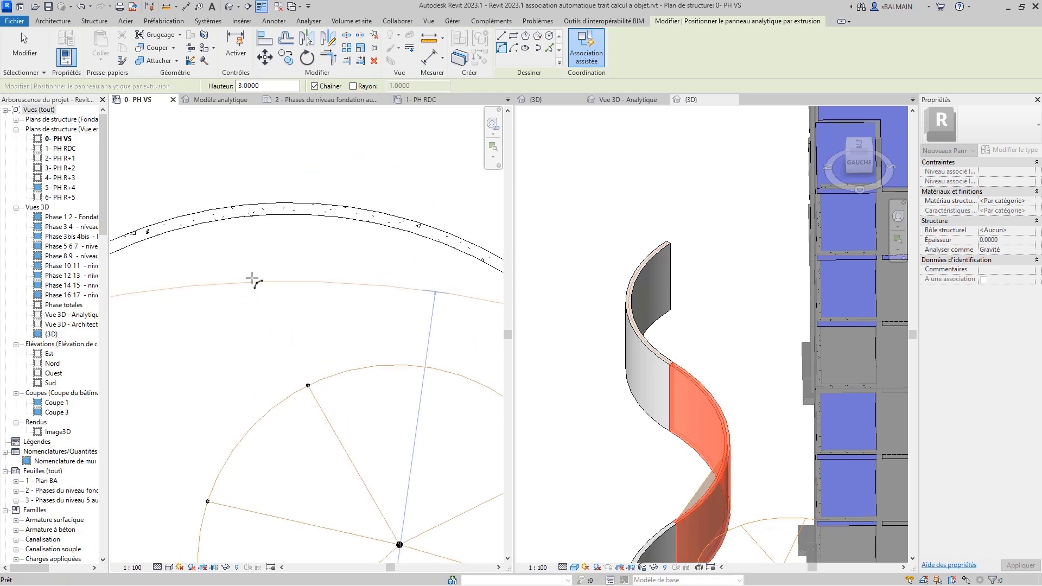
click(322, 211)
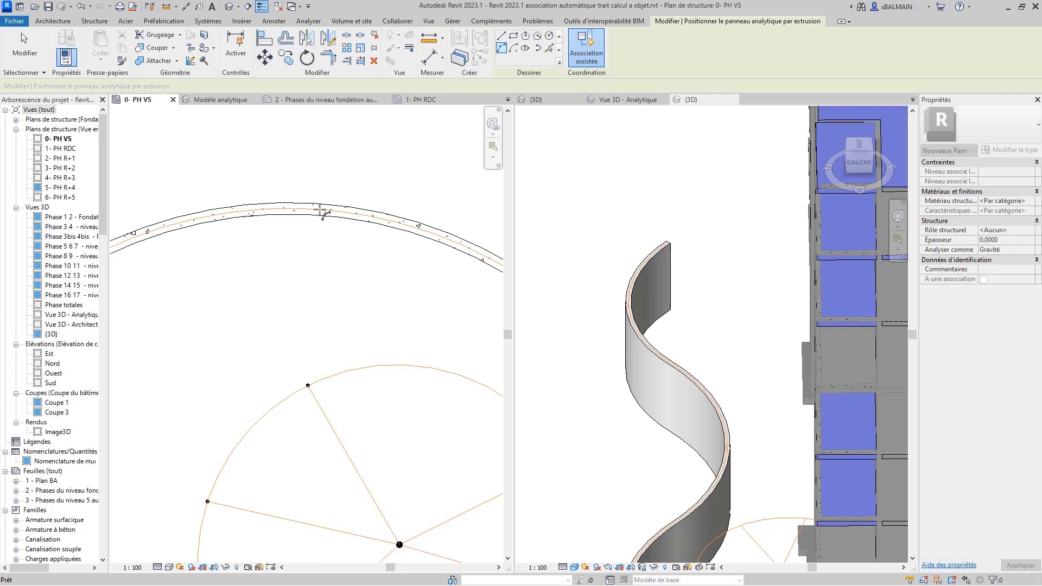
Step: Finish the panels and check the curved-wall panel: role Mur, thickness 0.2000, Béton
key(Escape)
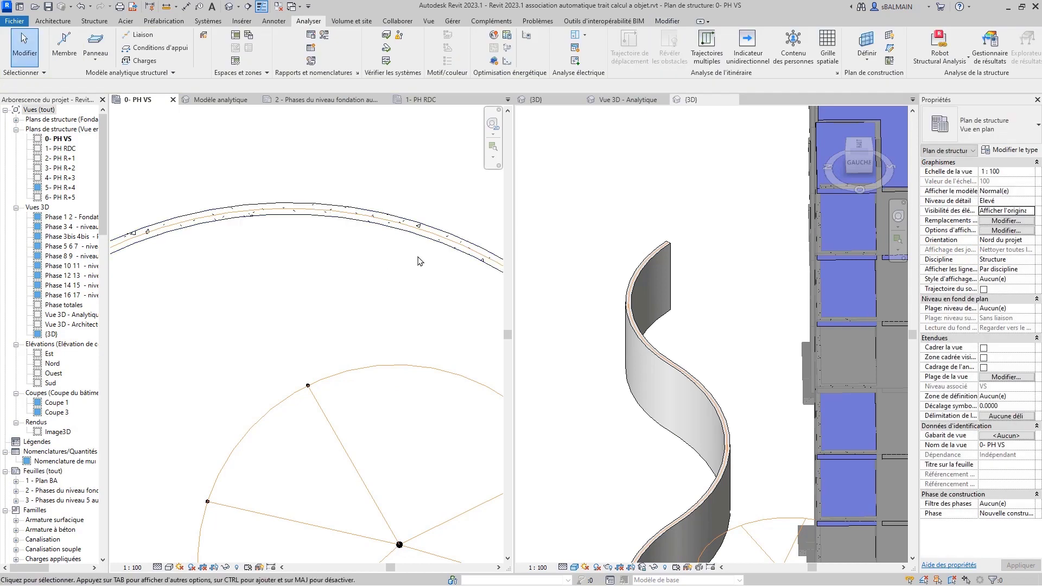
click(379, 223)
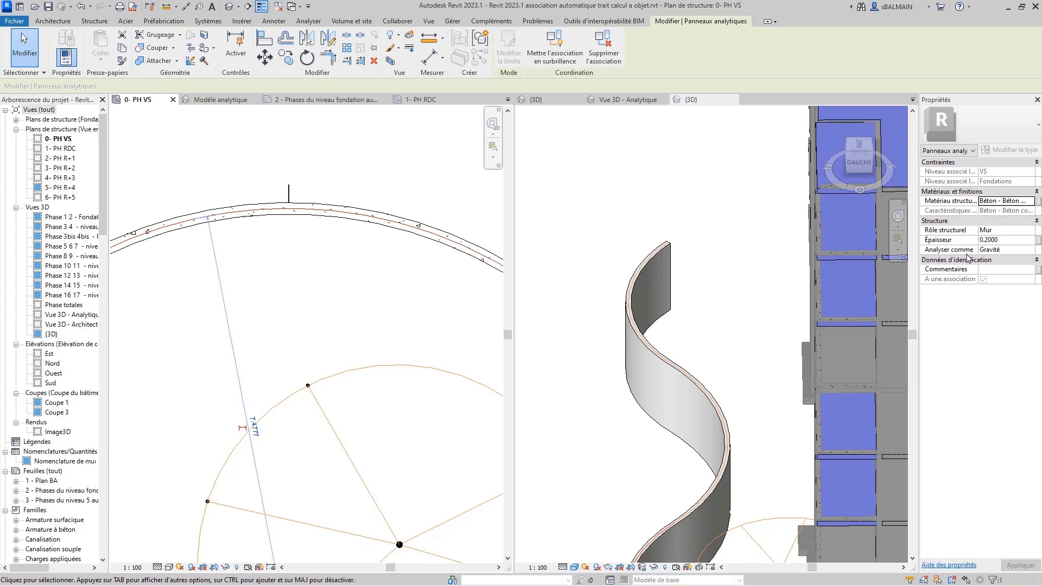
click(328, 276)
scroll(353, 272, down, 2)
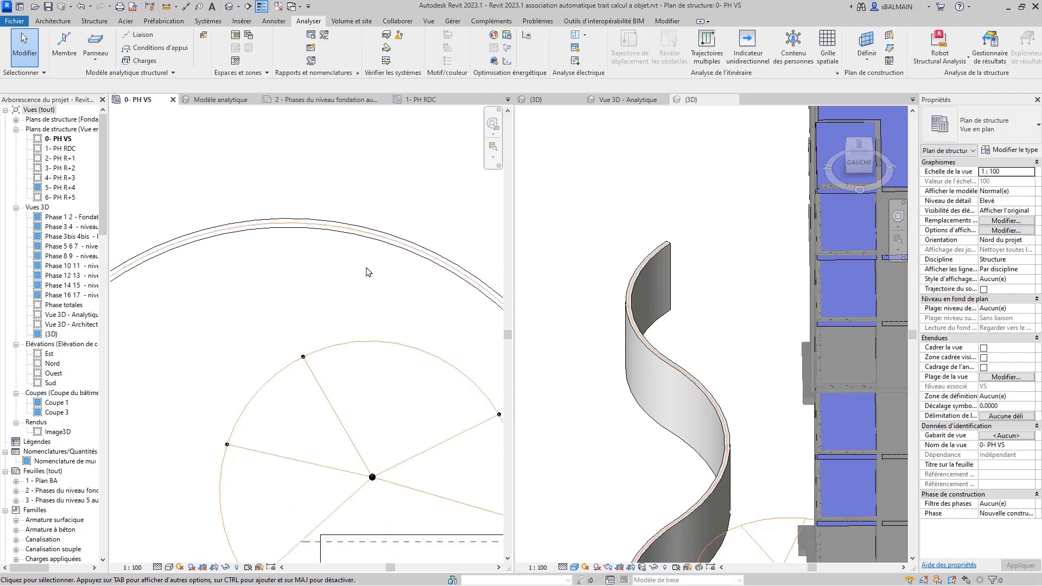
middle_drag(366, 270, 281, 264)
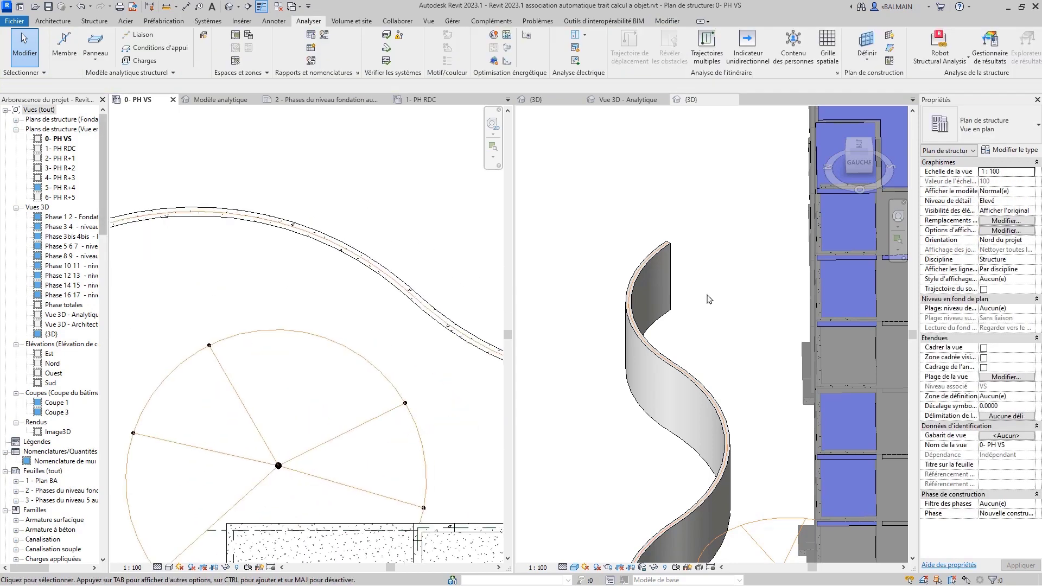
Step: Orbit the 3D view toward the curved wall and select the strip footing under the building
click(737, 307)
shift+middle_drag(738, 307, 709, 391)
click(709, 391)
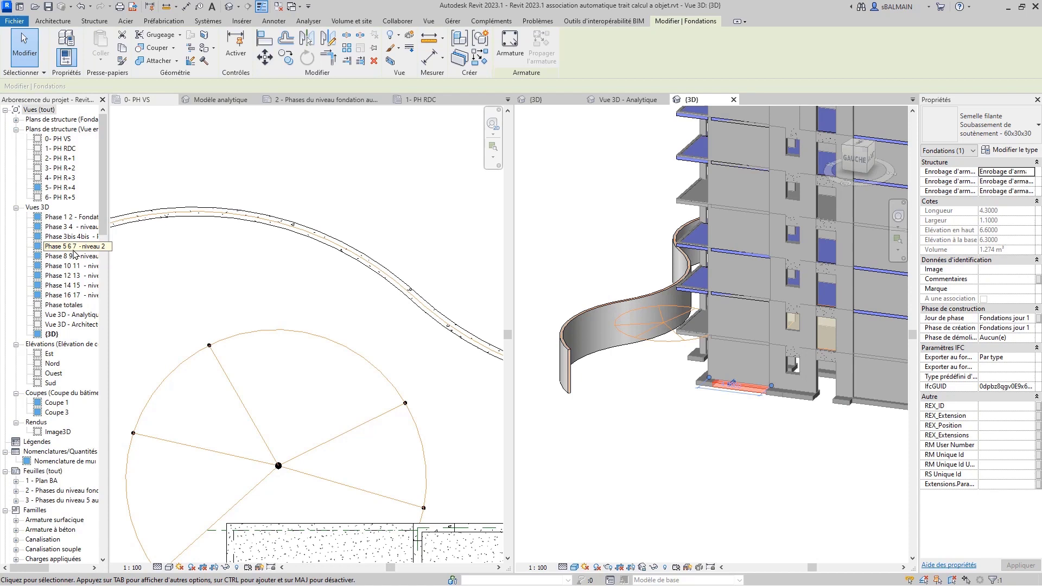
Step: Open the Sud elevation and inspect the retaining wall and its curved analytical panel
double_click(50, 383)
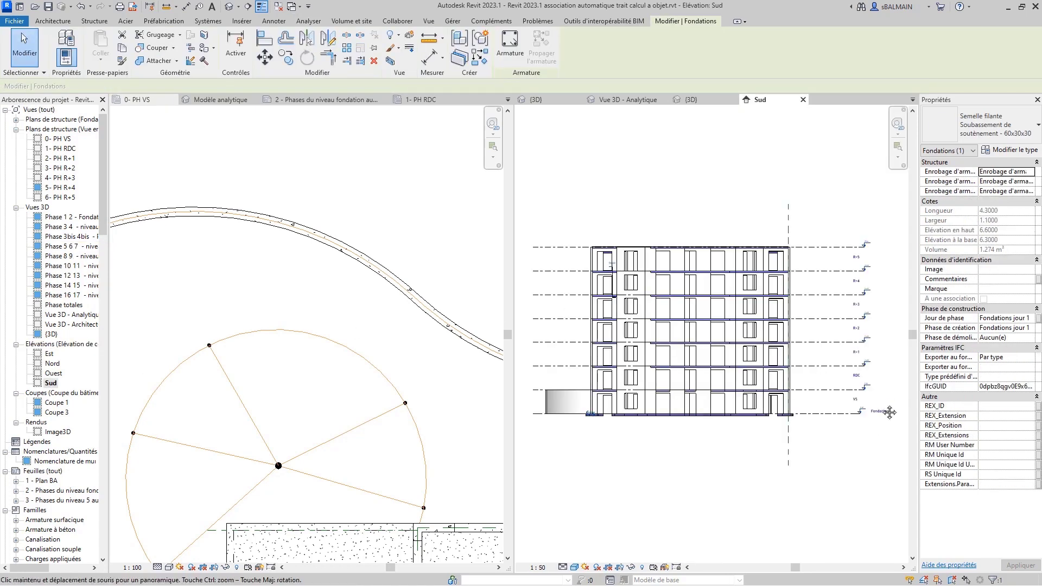
middle_drag(887, 477, 916, 448)
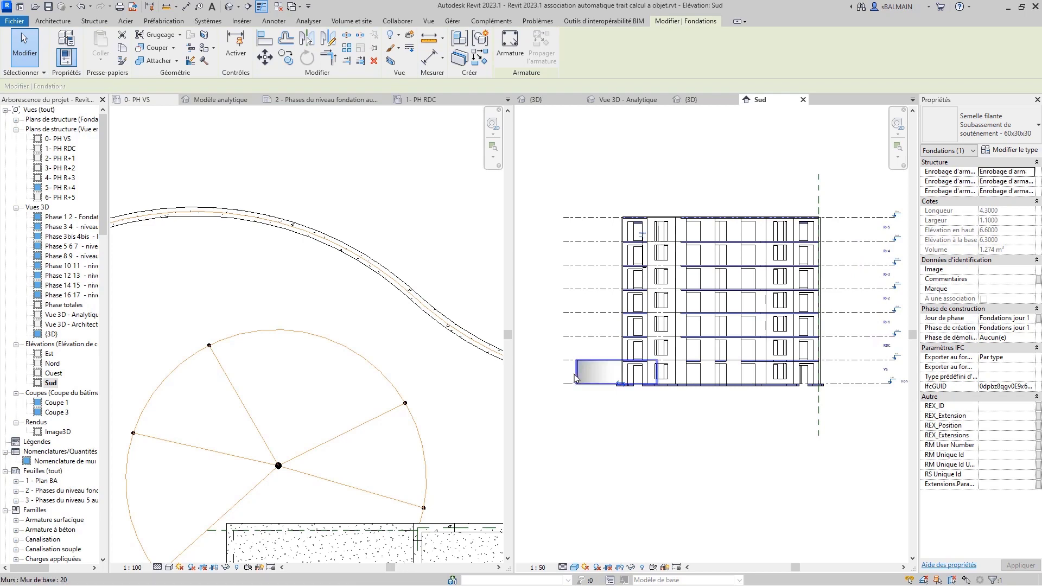
click(576, 375)
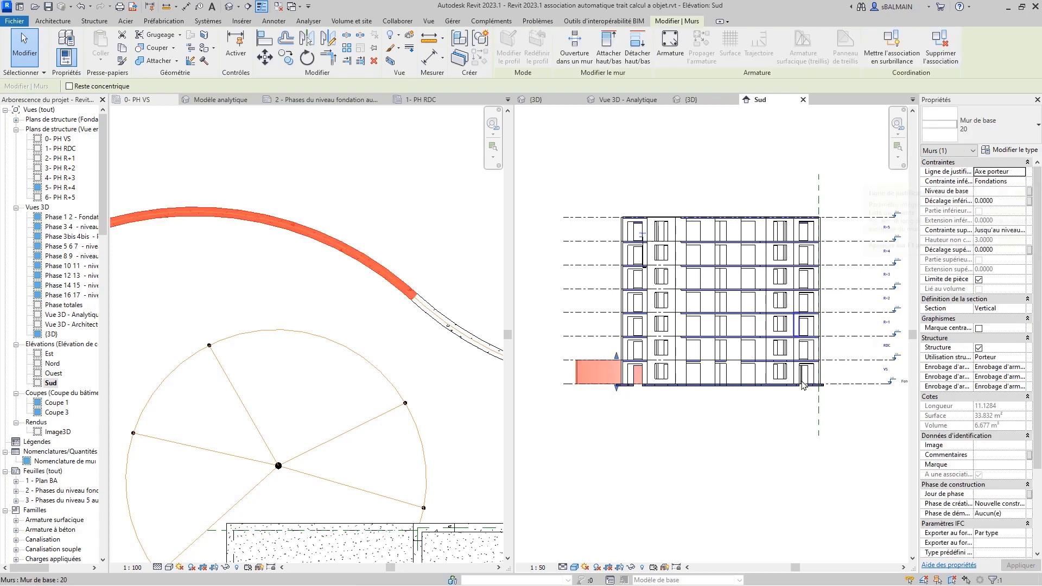
scroll(789, 391, up, 3)
middle_drag(674, 422, 793, 396)
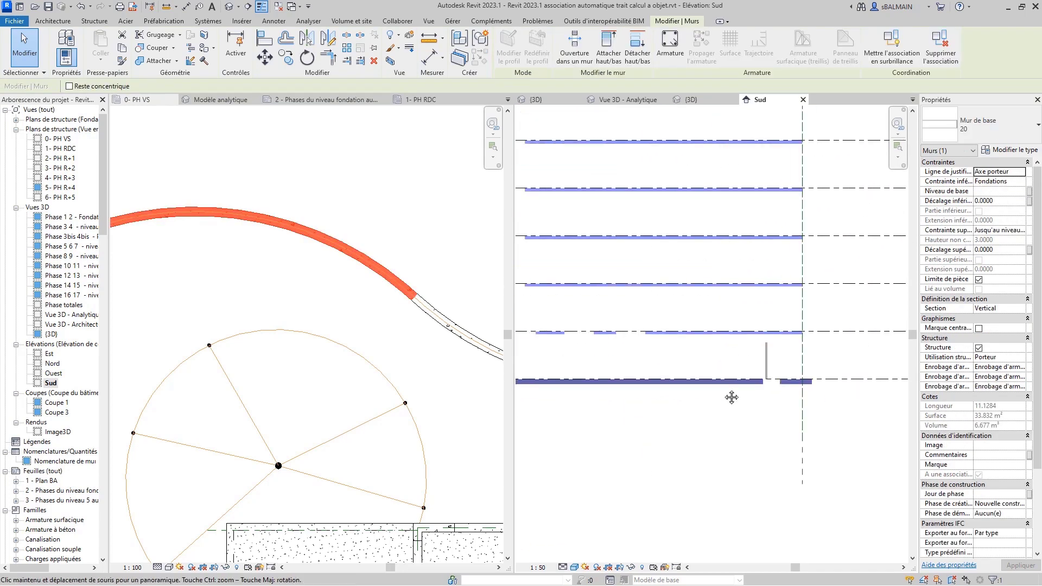
click(453, 328)
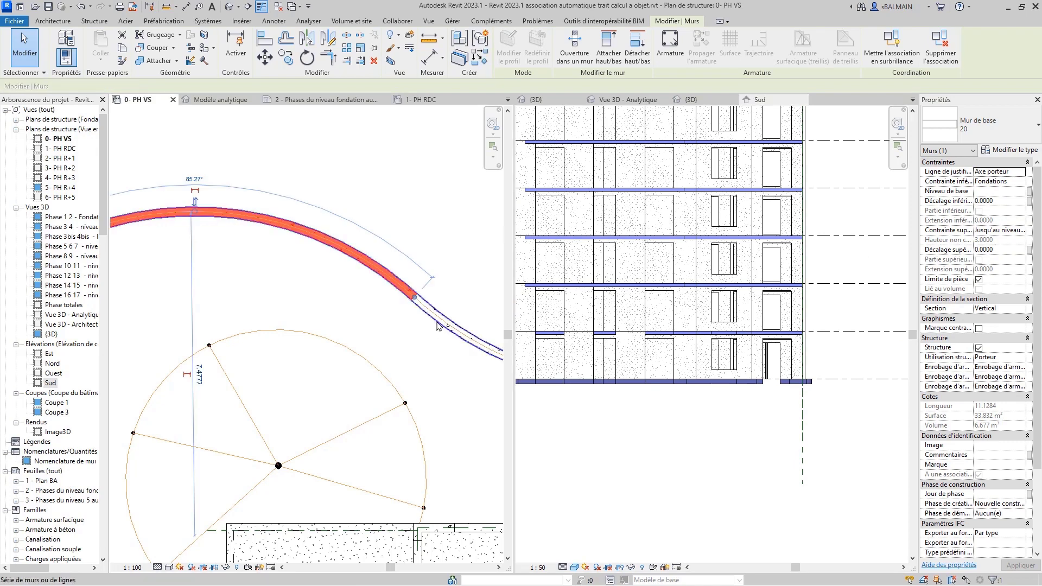
click(440, 320)
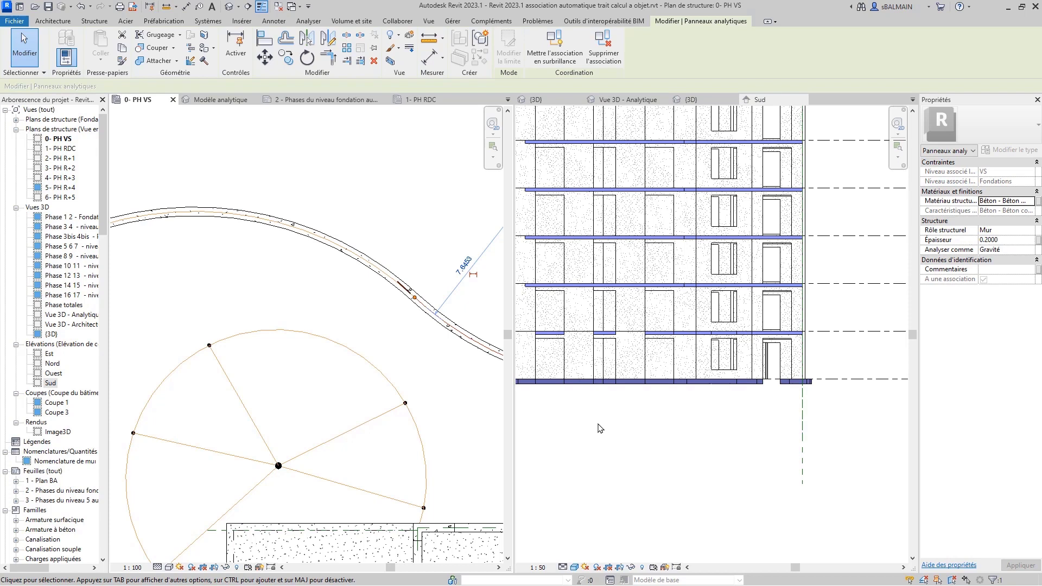
Step: Raise level VS from 9.60 to 10.00 and dismiss the overlapping floors warning
click(846, 432)
scroll(798, 422, down, 3)
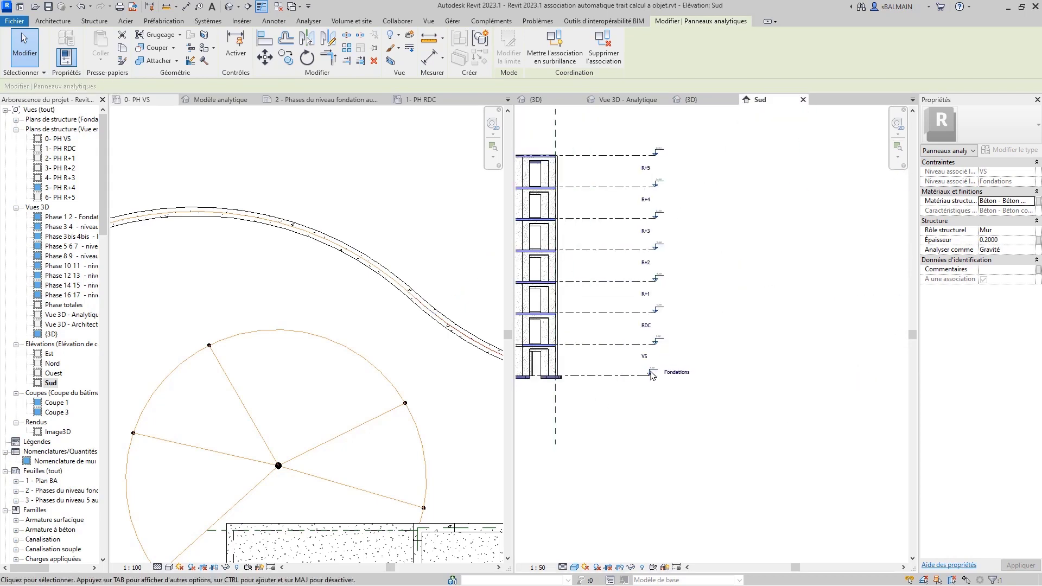
scroll(629, 350, up, 3)
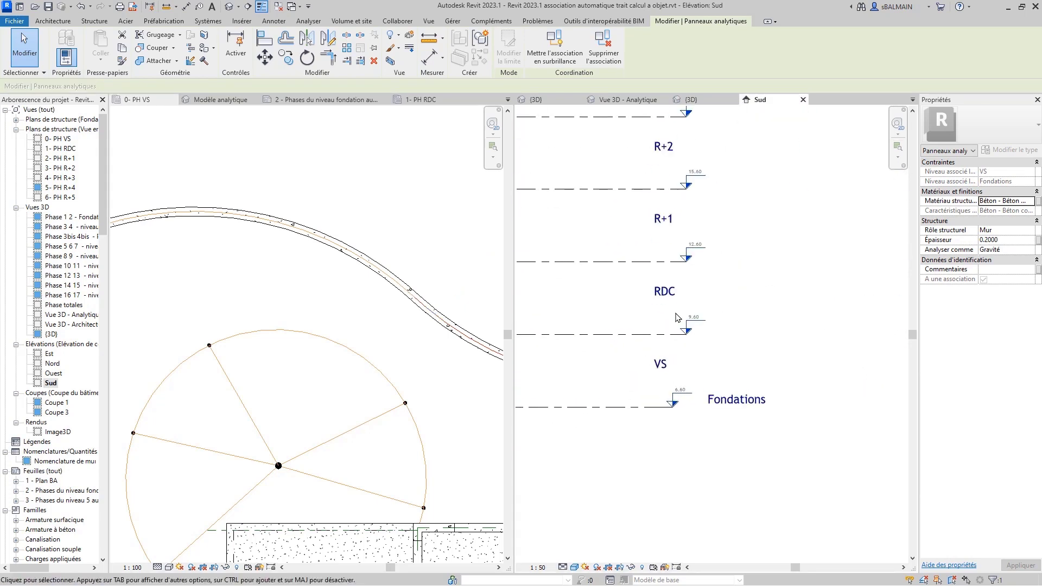
middle_drag(643, 398, 750, 379)
scroll(722, 419, down, 4)
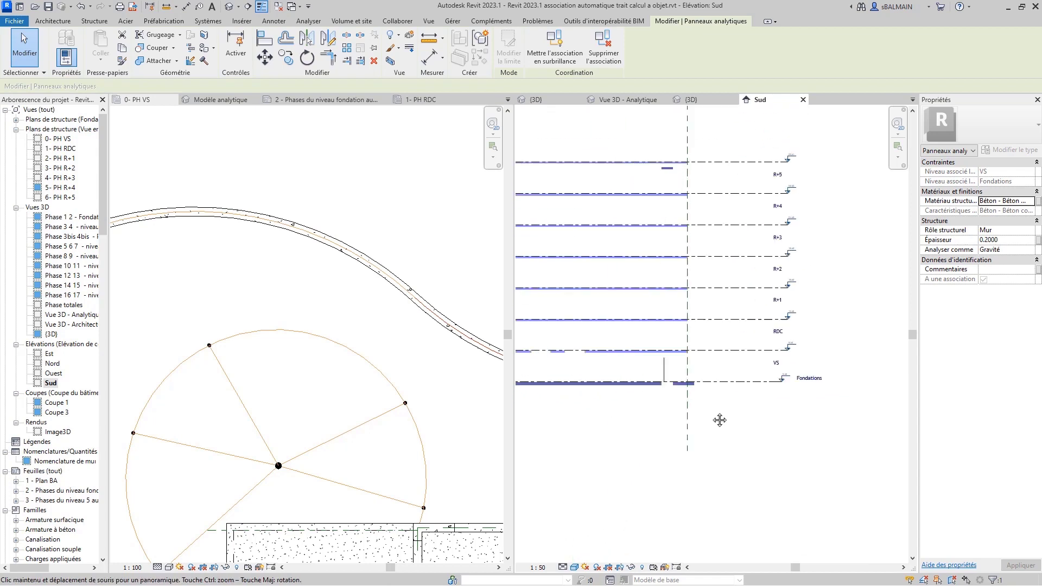
middle_drag(722, 412, 764, 414)
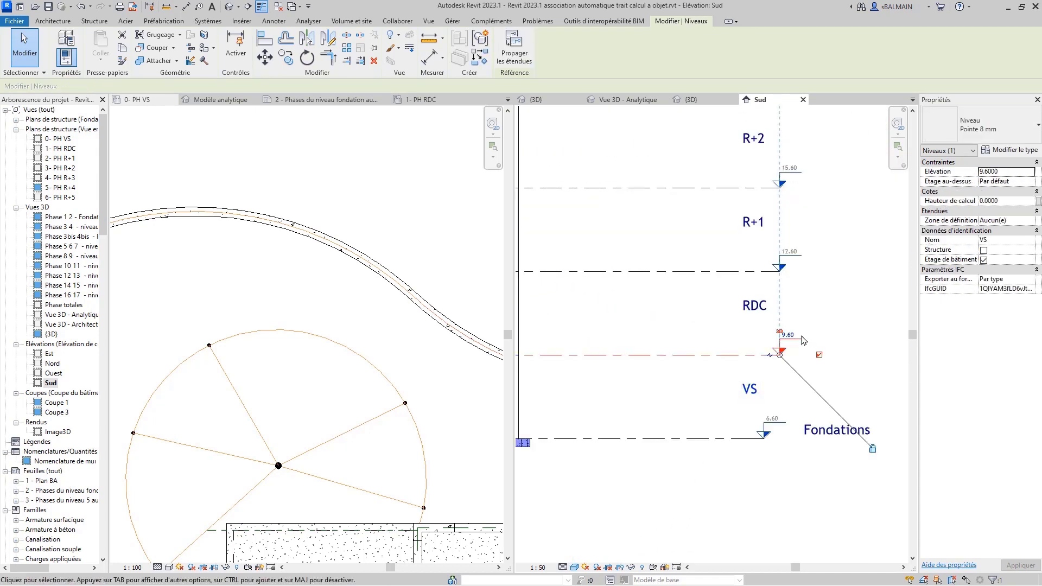
click(796, 335)
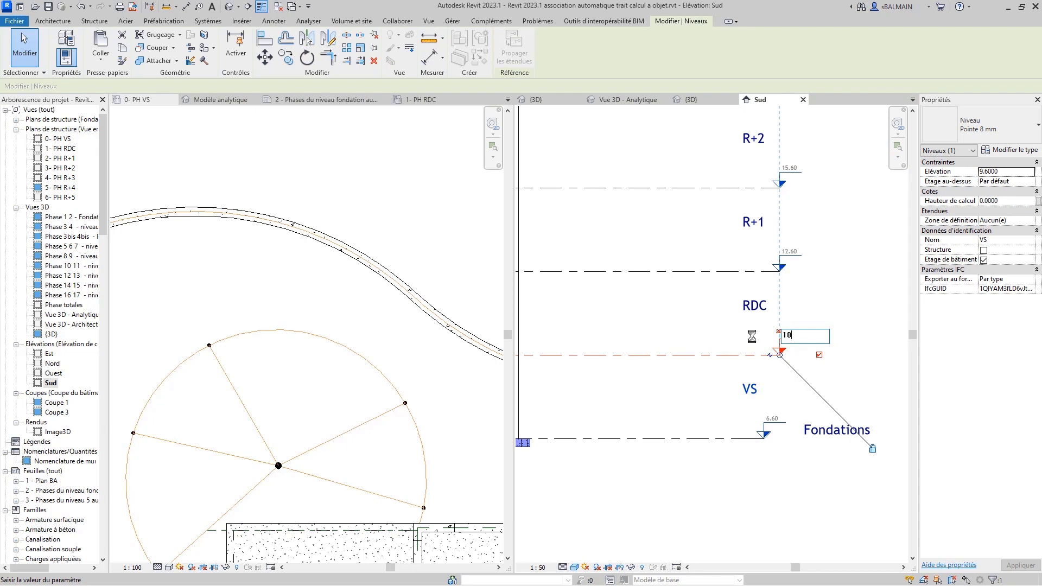
key(Return)
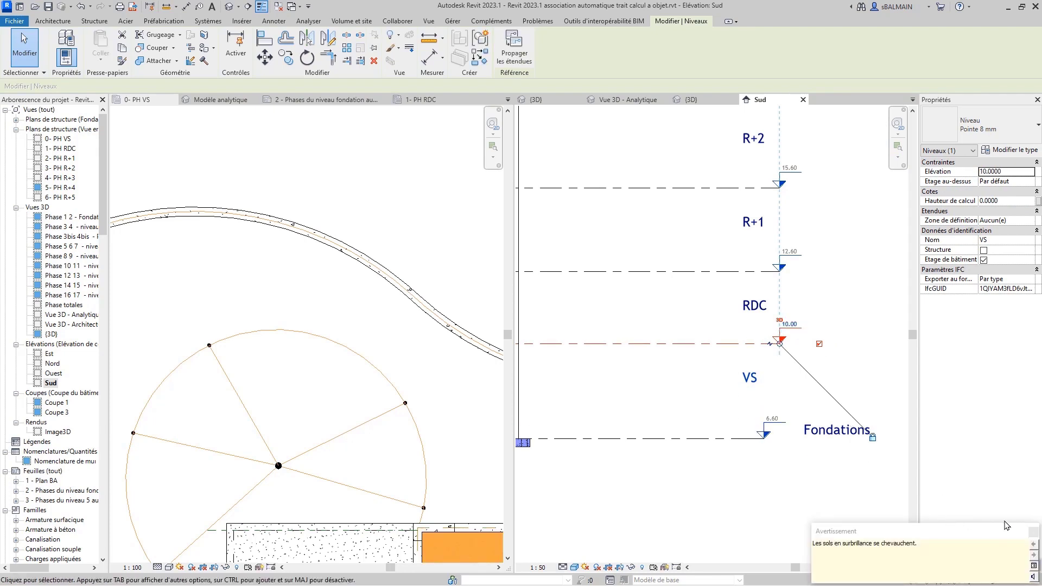
click(1034, 533)
scroll(856, 368, down, 4)
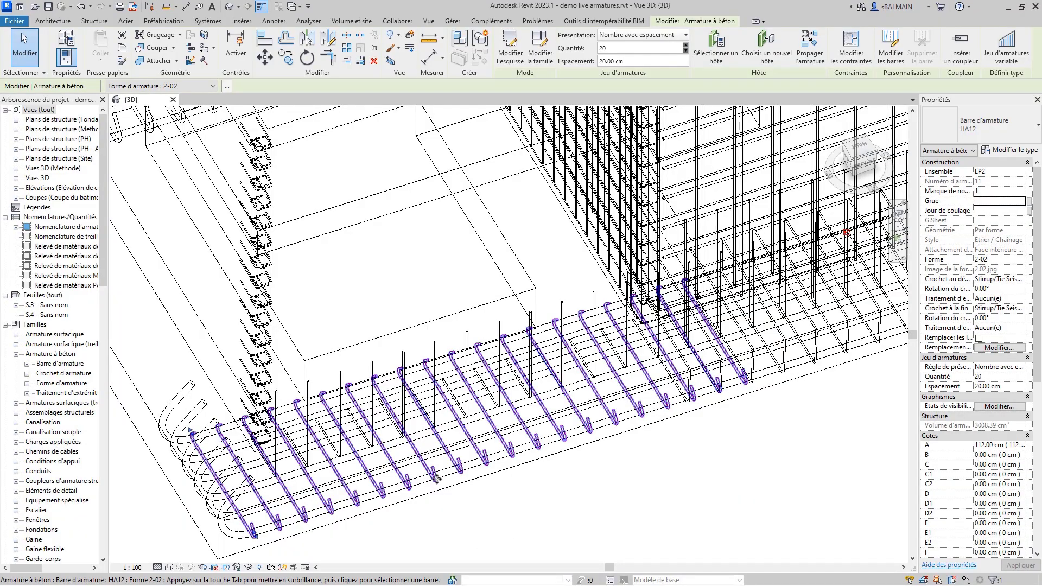
Step: Flip the 20-bar HA12 stirrup set (20.00 cm spacing) with Inverser le jeu d'armatures, then check it
scroll(400, 458, up, 3)
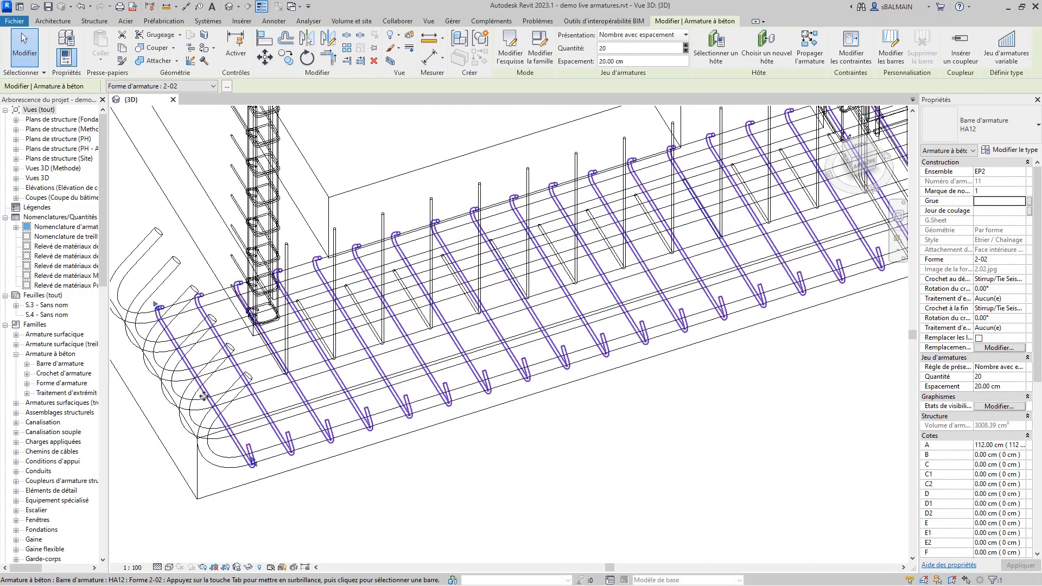
middle_drag(677, 361, 542, 416)
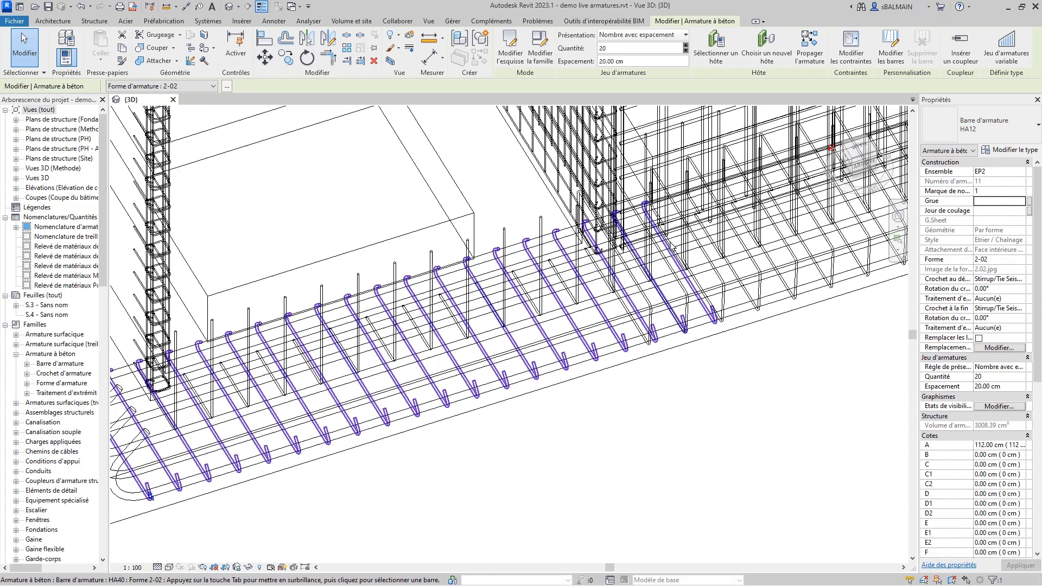
key(Escape)
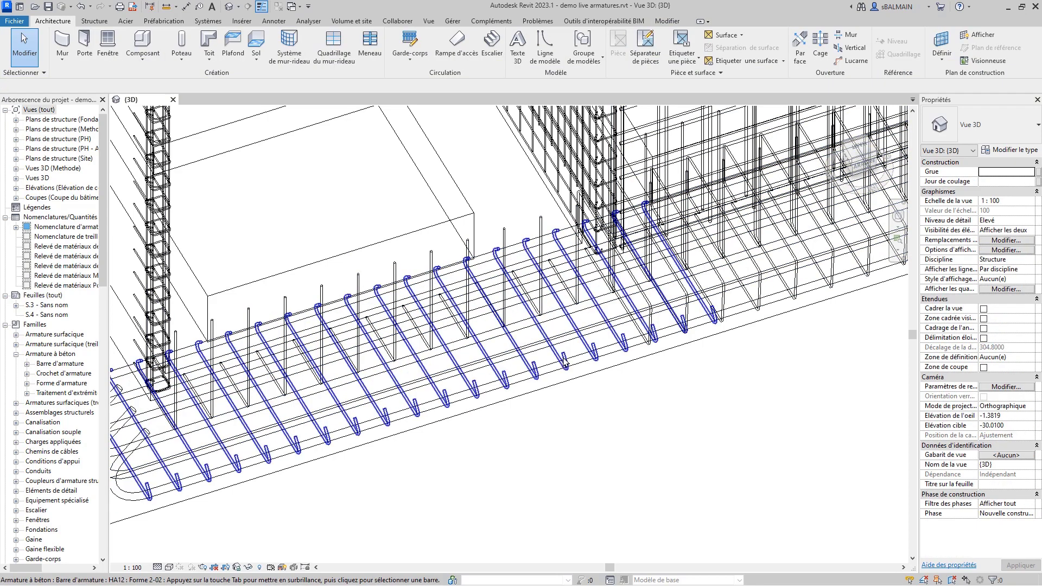
click(565, 362)
shift+middle_drag(564, 362, 606, 332)
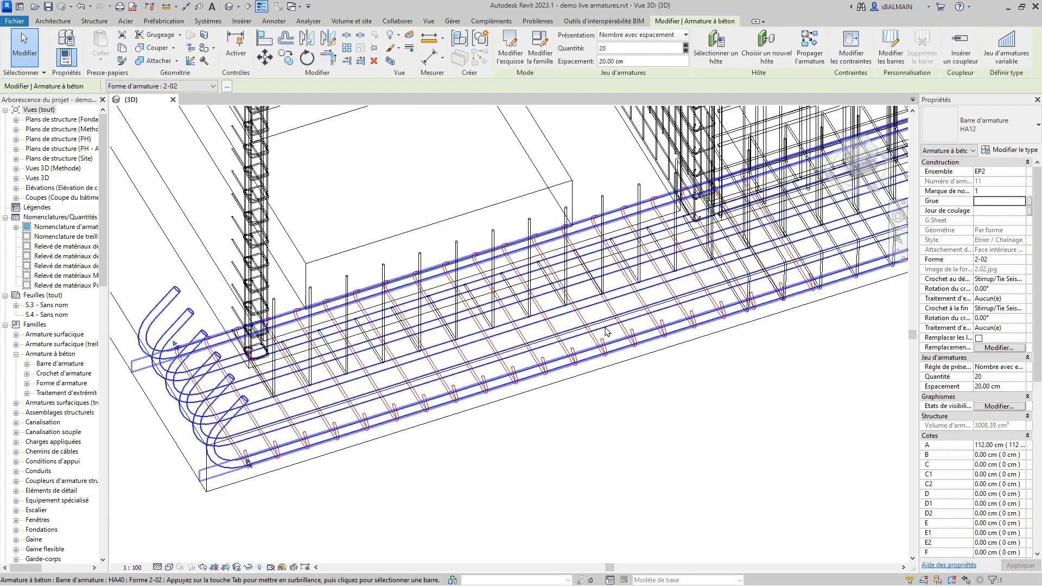
right_click(609, 211)
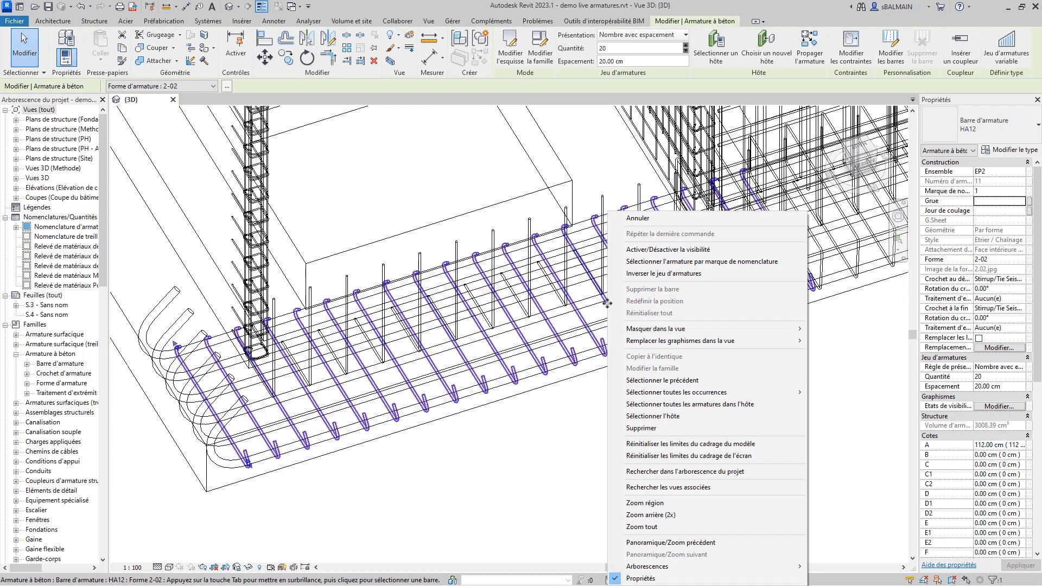
click(656, 274)
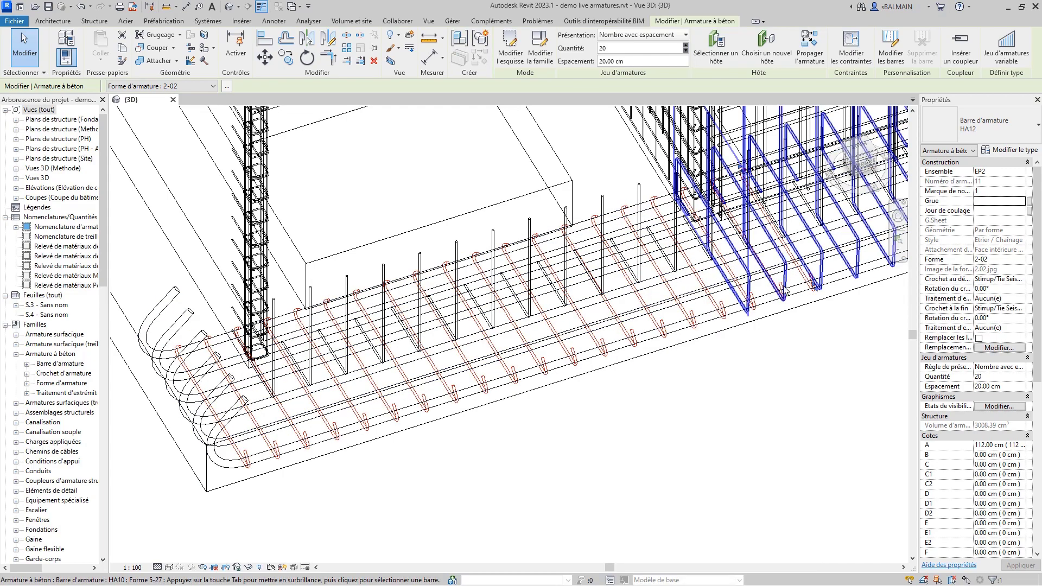
shift+middle_drag(748, 288, 740, 365)
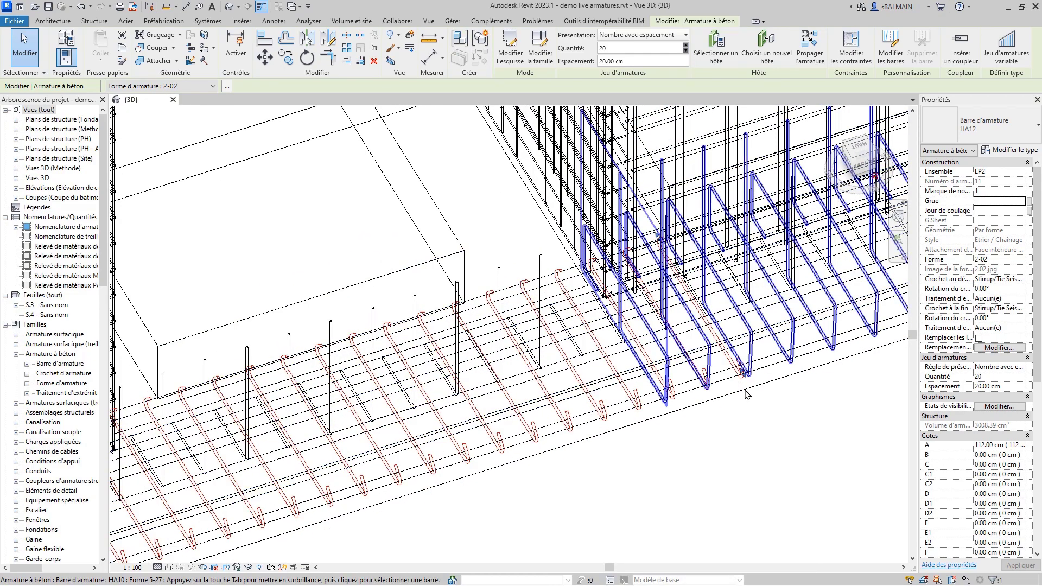
scroll(676, 391, down, 2)
middle_drag(675, 389, 567, 463)
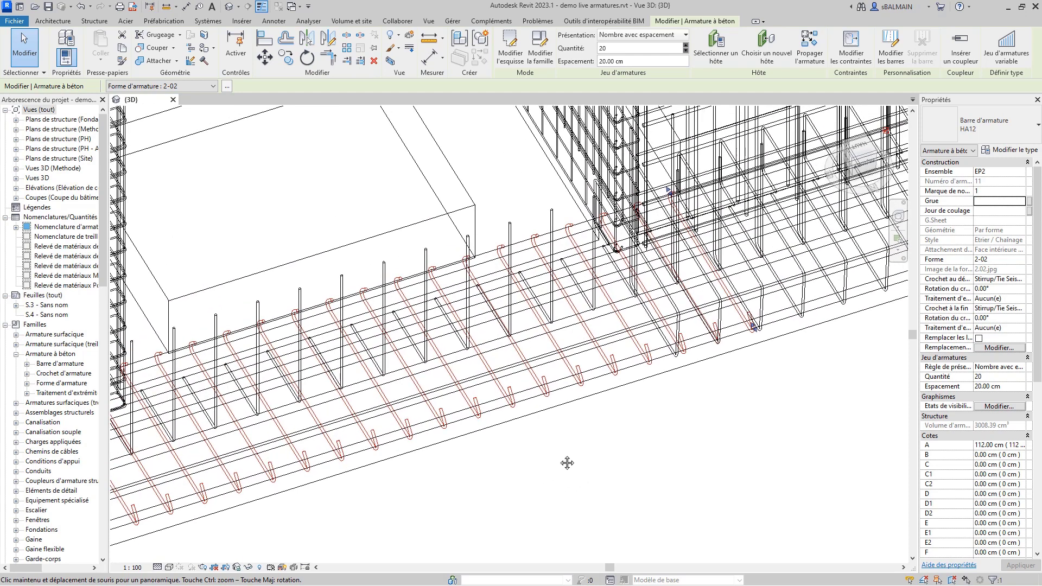